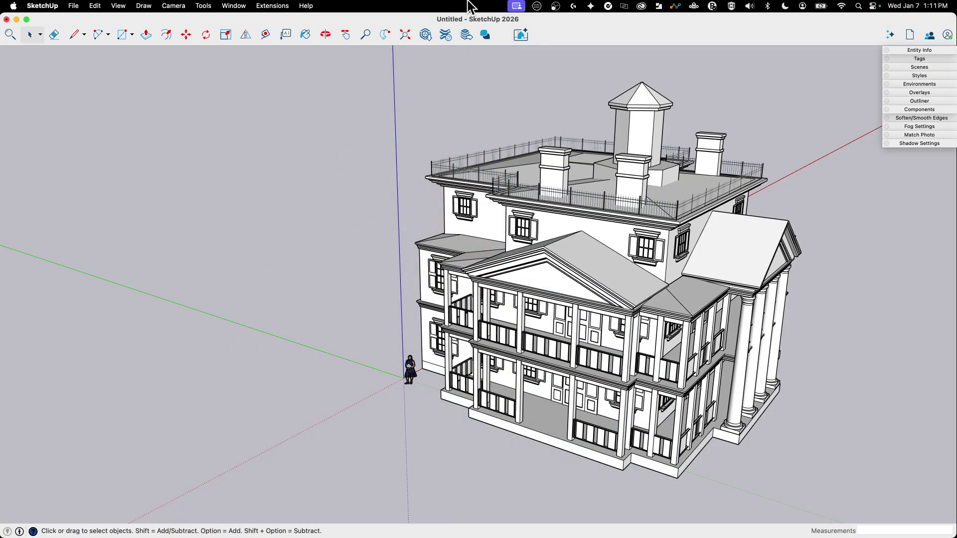
Examine the mansion model from several angles, covering the porches, gables, columns, chimneys, railings and roof tower
{"action": "middle_click_drag", "start_coordinate": [301, 415], "coordinate": [612, 407]}
{"action": "scroll", "coordinate": [575, 451], "scroll_direction": "up", "scroll_amount": 10}
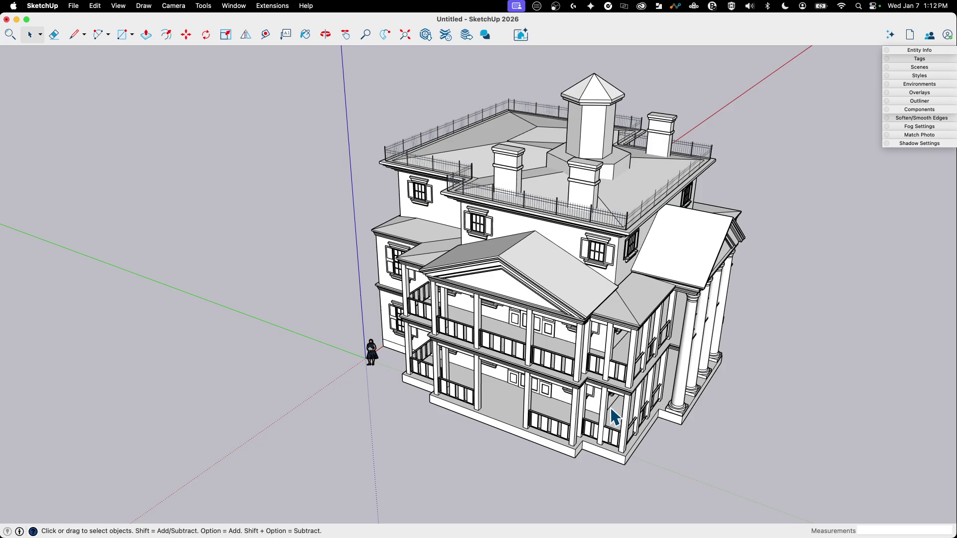
{"action": "scroll", "coordinate": [608, 405], "scroll_direction": "up", "scroll_amount": 10}
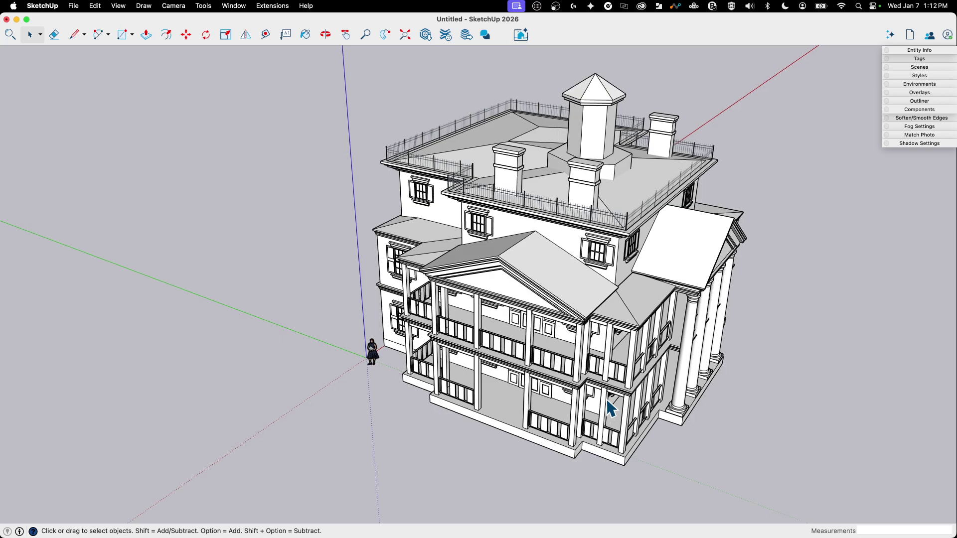
{"action": "middle_click_drag", "start_coordinate": [576, 399], "coordinate": [576, 398]}
{"action": "scroll", "coordinate": [576, 399], "scroll_direction": "left", "scroll_amount": 10}
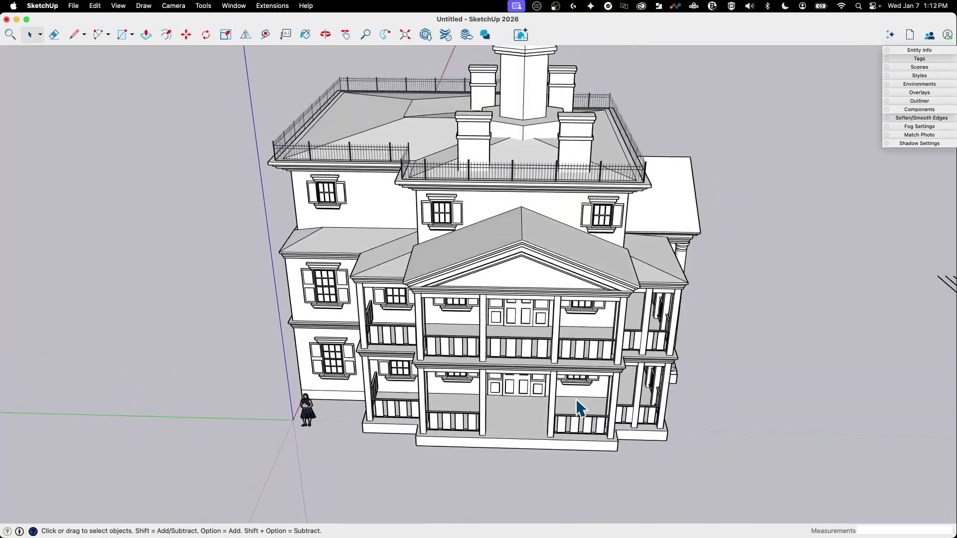
{"action": "scroll", "coordinate": [647, 387], "scroll_direction": "left", "scroll_amount": 2}
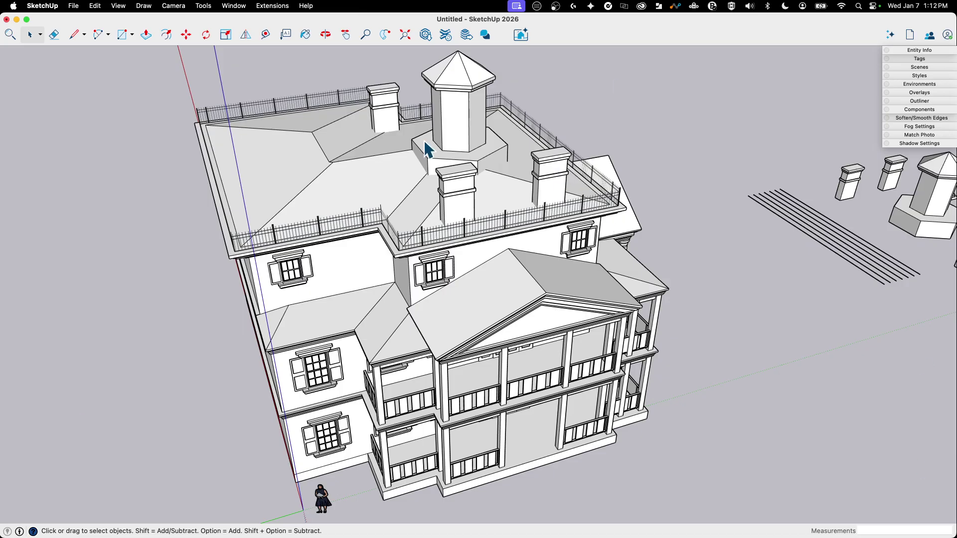
{"action": "middle_click_drag", "start_coordinate": [426, 147], "coordinate": [637, 175]}
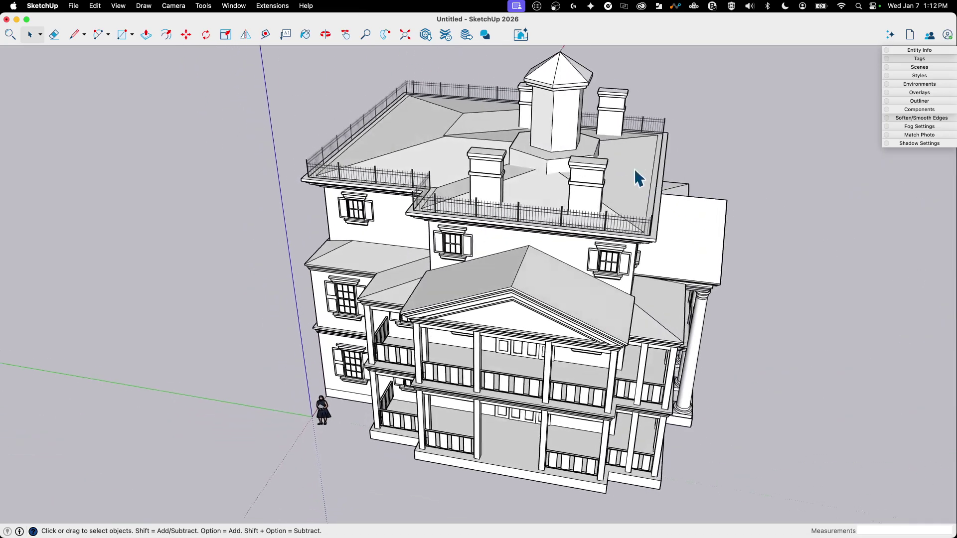
{"action": "scroll", "coordinate": [640, 179], "scroll_direction": "left", "scroll_amount": 10}
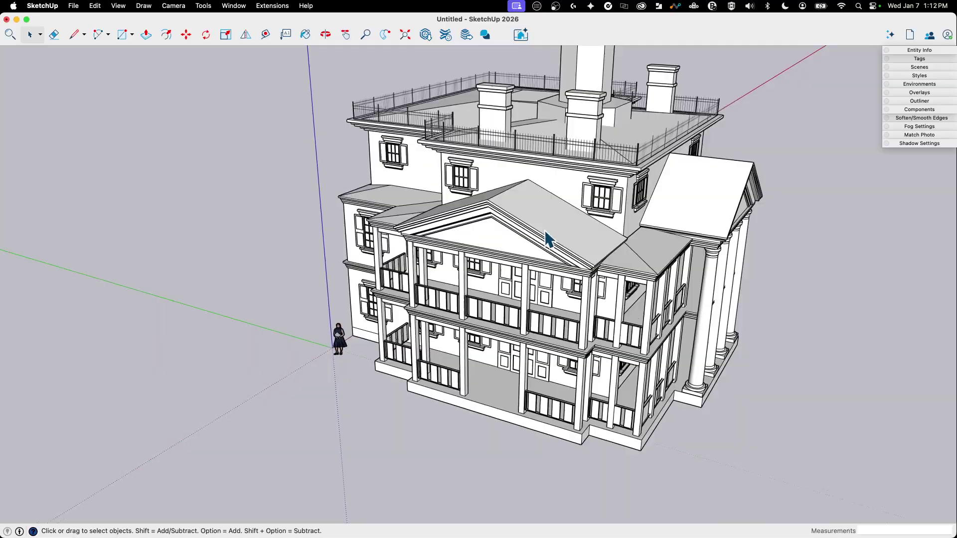
{"action": "scroll", "coordinate": [546, 232], "scroll_direction": "down", "scroll_amount": 3}
{"action": "scroll", "coordinate": [535, 231], "scroll_direction": "up", "scroll_amount": 2}
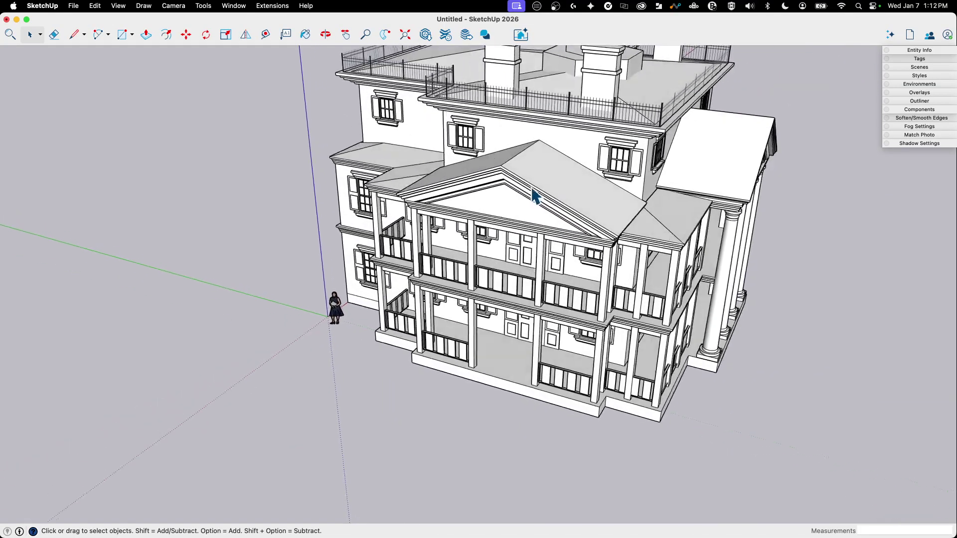
{"action": "scroll", "coordinate": [533, 194], "scroll_direction": "up", "scroll_amount": 10}
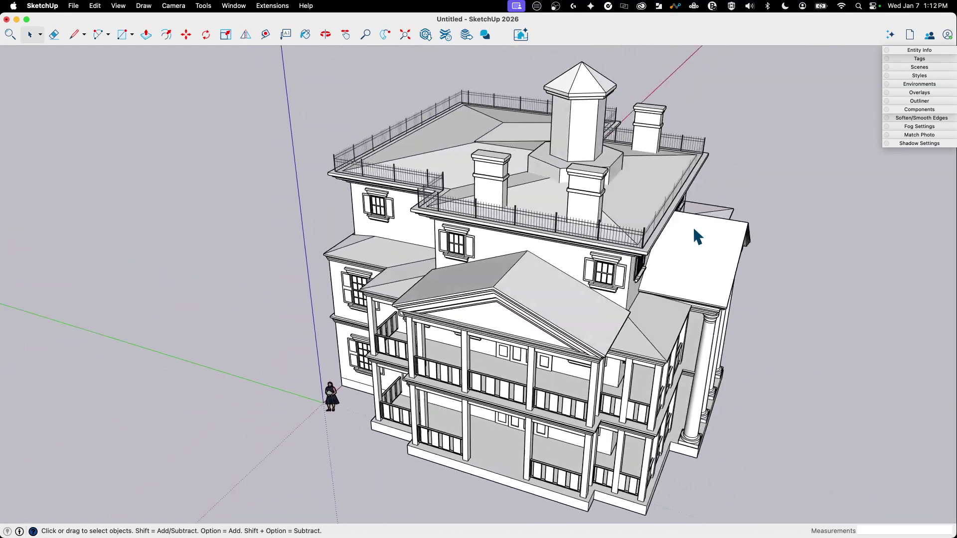
{"action": "scroll", "coordinate": [694, 230], "scroll_direction": "right", "scroll_amount": 1}
{"action": "scroll", "coordinate": [693, 226], "scroll_direction": "up", "scroll_amount": 8}
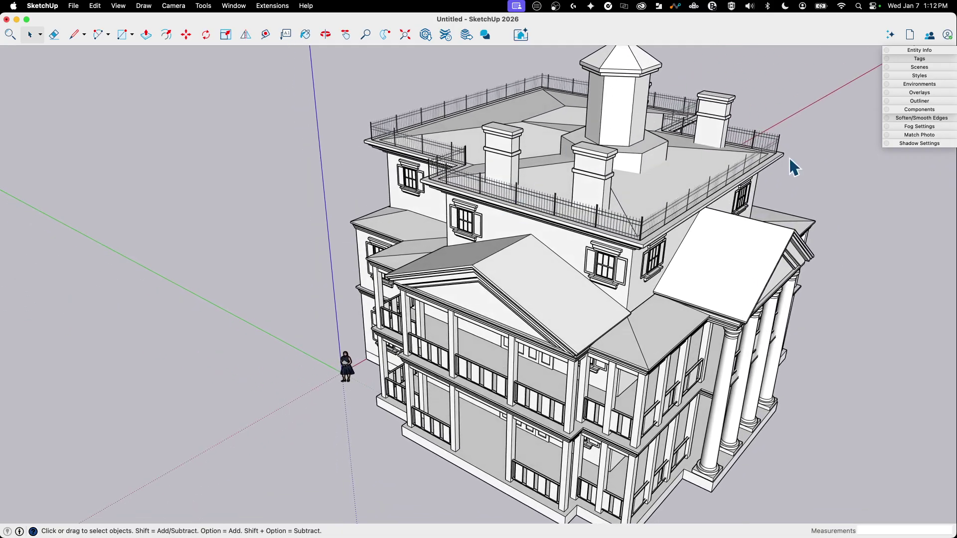
{"action": "scroll", "coordinate": [568, 175], "scroll_direction": "down", "scroll_amount": 5}
{"action": "scroll", "coordinate": [417, 274], "scroll_direction": "up", "scroll_amount": 4}
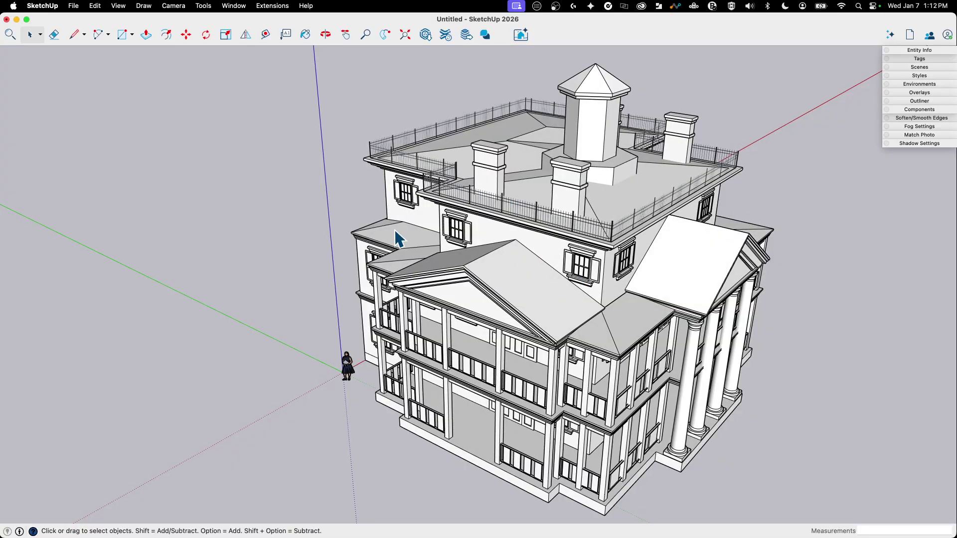
{"action": "scroll", "coordinate": [509, 216], "scroll_direction": "up", "scroll_amount": 3}
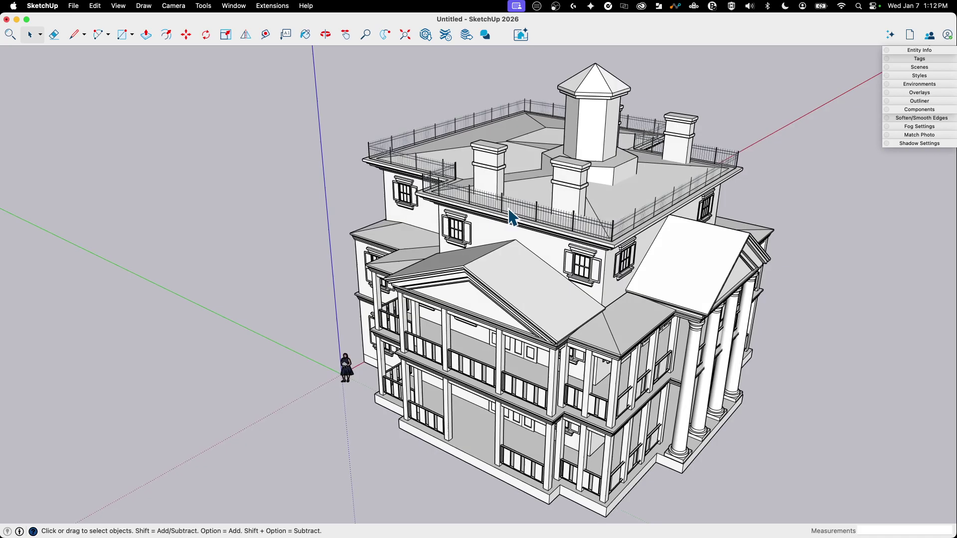
{"action": "scroll", "coordinate": [735, 213], "scroll_direction": "down", "scroll_amount": 3}
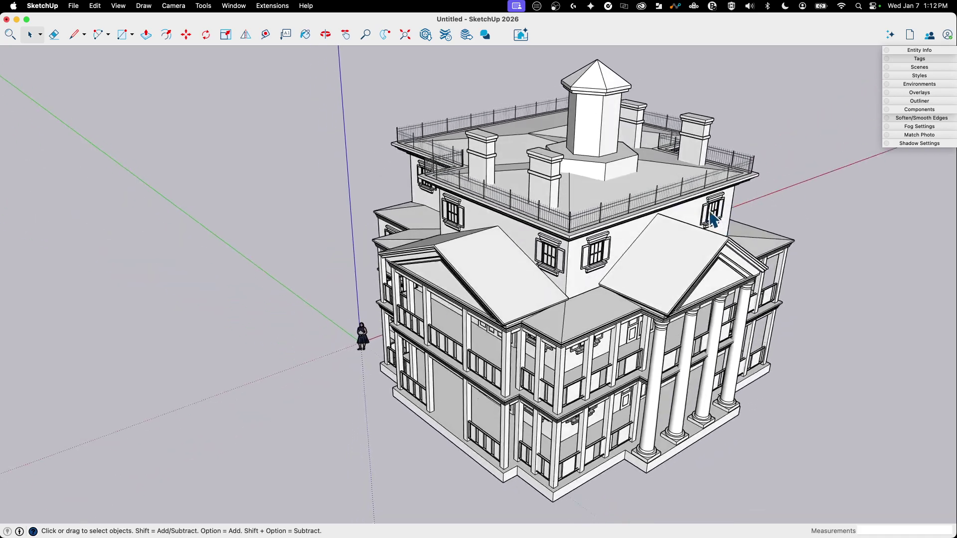
{"action": "scroll", "coordinate": [543, 308], "scroll_direction": "up", "scroll_amount": 2}
{"action": "scroll", "coordinate": [543, 309], "scroll_direction": "up", "scroll_amount": 2}
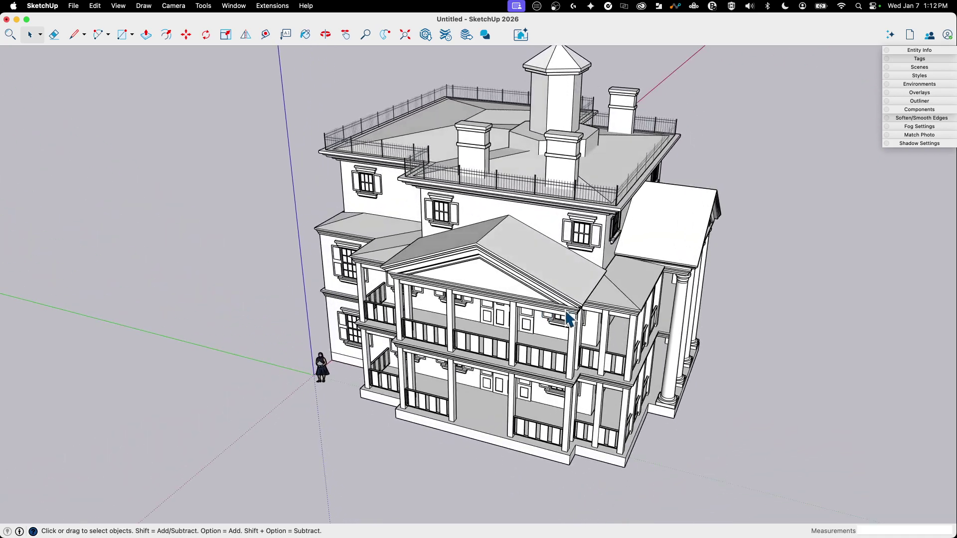
{"action": "scroll", "coordinate": [572, 317], "scroll_direction": "down", "scroll_amount": 1}
{"action": "middle_click_drag", "start_coordinate": [539, 271], "coordinate": [555, 210]}
Select the ground-floor porch floor and the geometry of the front porch section, and clear the selection
{"action": "left_click", "coordinate": [585, 244]}
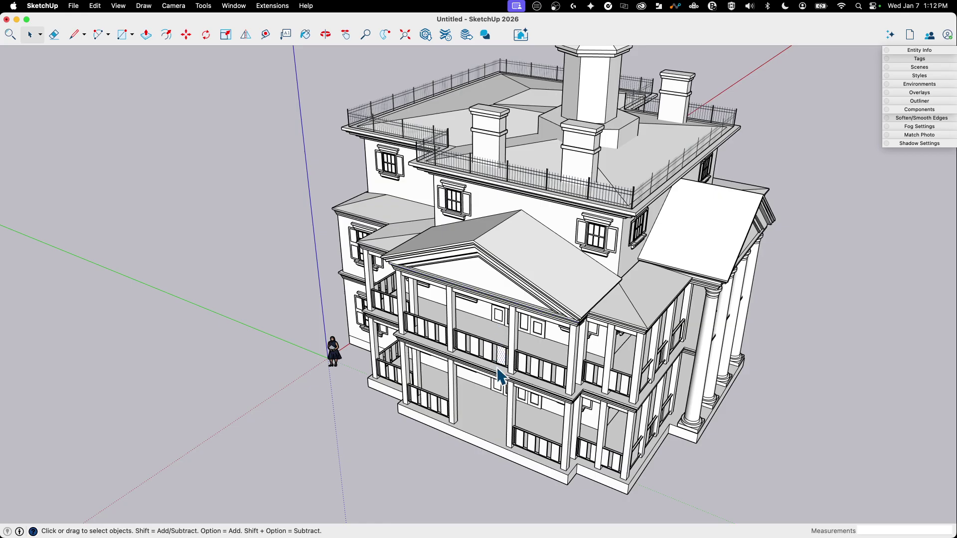
{"action": "middle_click_drag", "start_coordinate": [481, 394], "coordinate": [595, 209]}
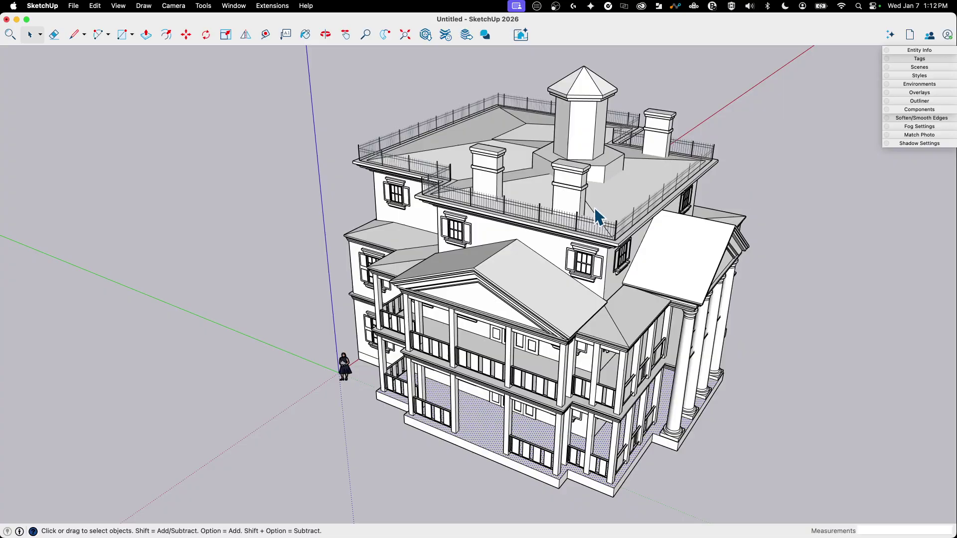
{"action": "left_click_drag", "start_coordinate": [401, 447], "coordinate": [401, 448]}
{"action": "scroll", "coordinate": [542, 279], "scroll_direction": "up", "scroll_amount": 6}
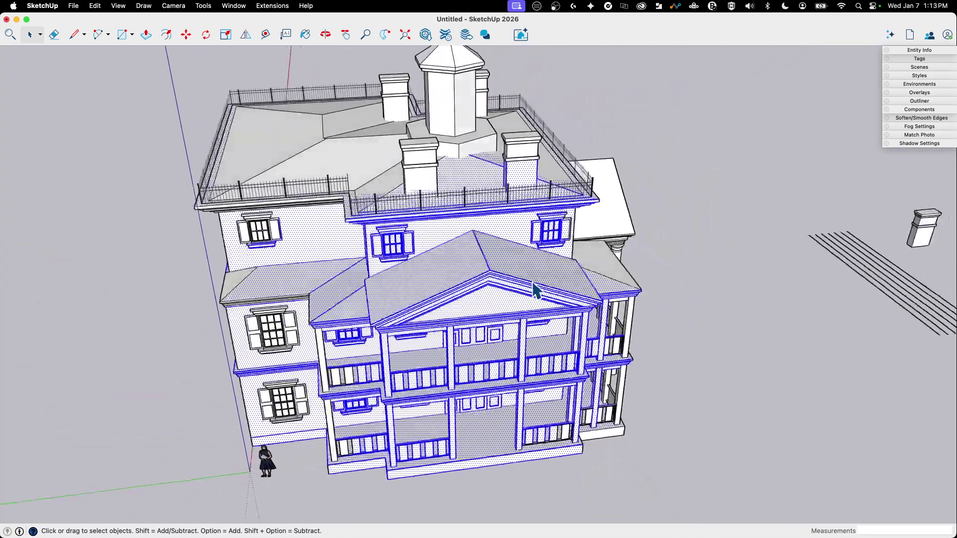
{"action": "middle_click_drag", "start_coordinate": [524, 283], "coordinate": [922, 451]}
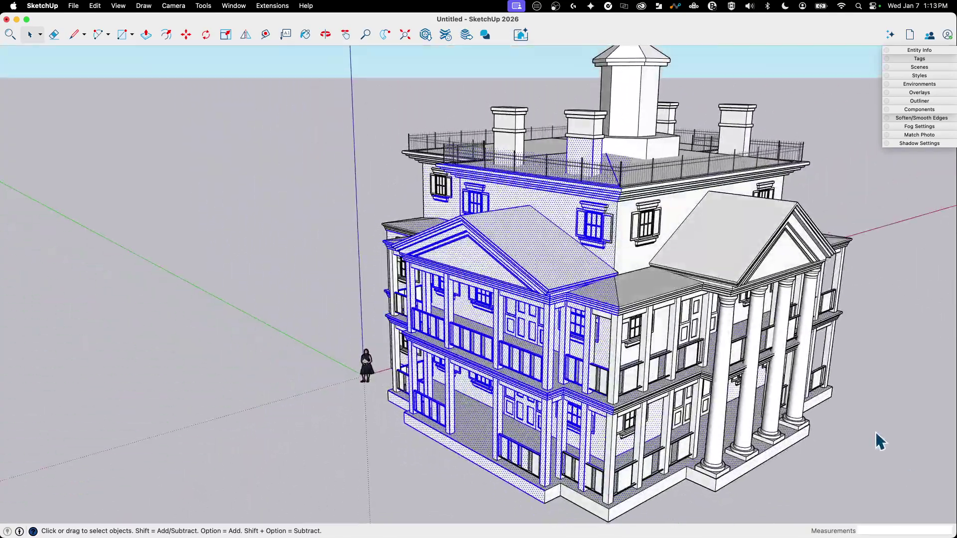
{"action": "left_click", "coordinate": [875, 432]}
Select the porch corner geometry and try picking the upper porch wall face and gable roof slope with the Move tool
{"action": "middle_click_drag", "start_coordinate": [648, 413], "coordinate": [558, 349]}
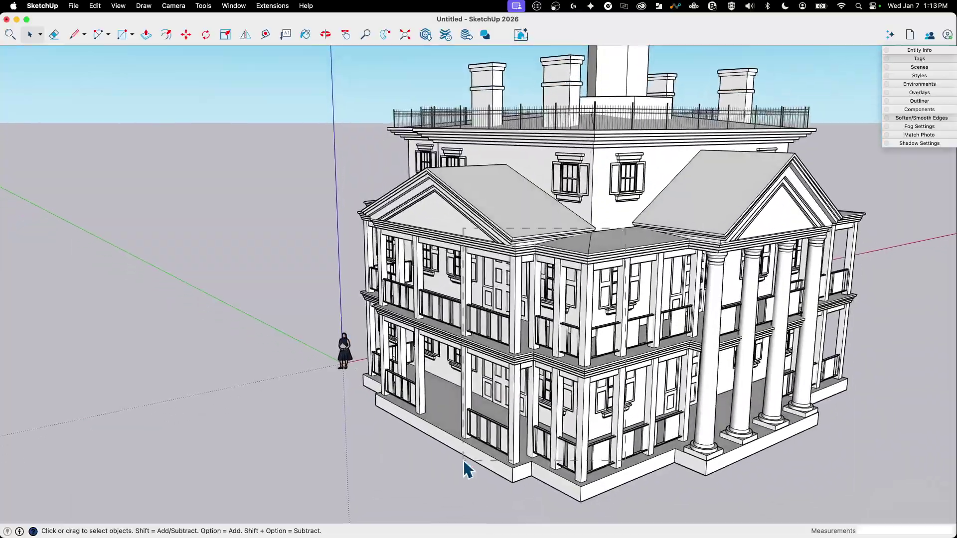
{"action": "left_click", "coordinate": [543, 385]}
{"action": "middle_click_drag", "start_coordinate": [544, 385], "coordinate": [523, 396]}
{"action": "scroll", "coordinate": [523, 396], "scroll_direction": "up", "scroll_amount": 2}
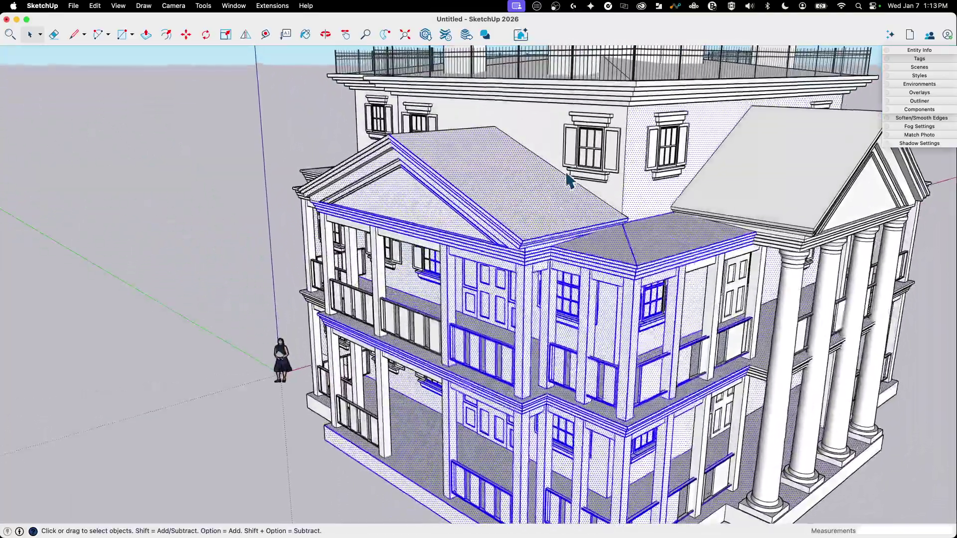
{"action": "key", "text": "m"}
{"action": "middle_click_drag", "start_coordinate": [487, 271], "coordinate": [479, 260]}
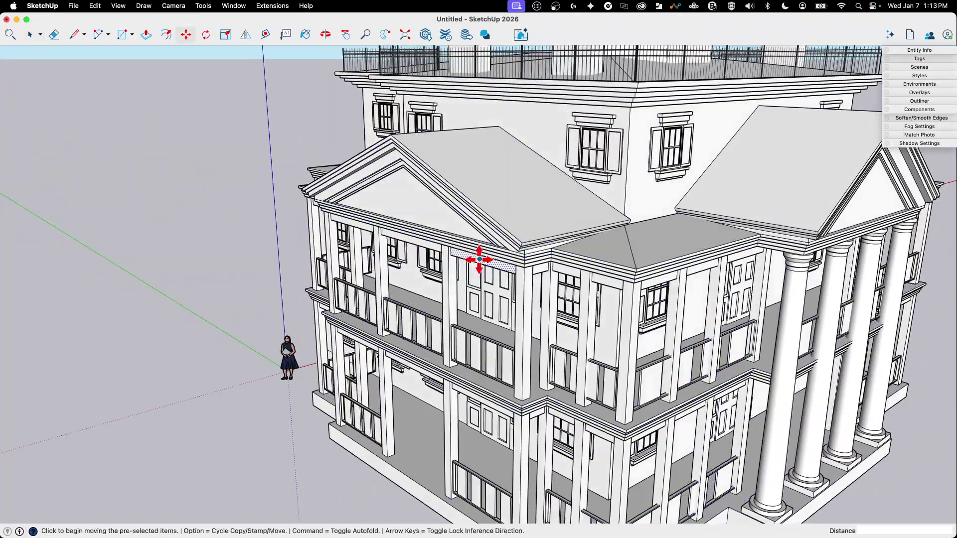
{"action": "left_click", "coordinate": [477, 262]}
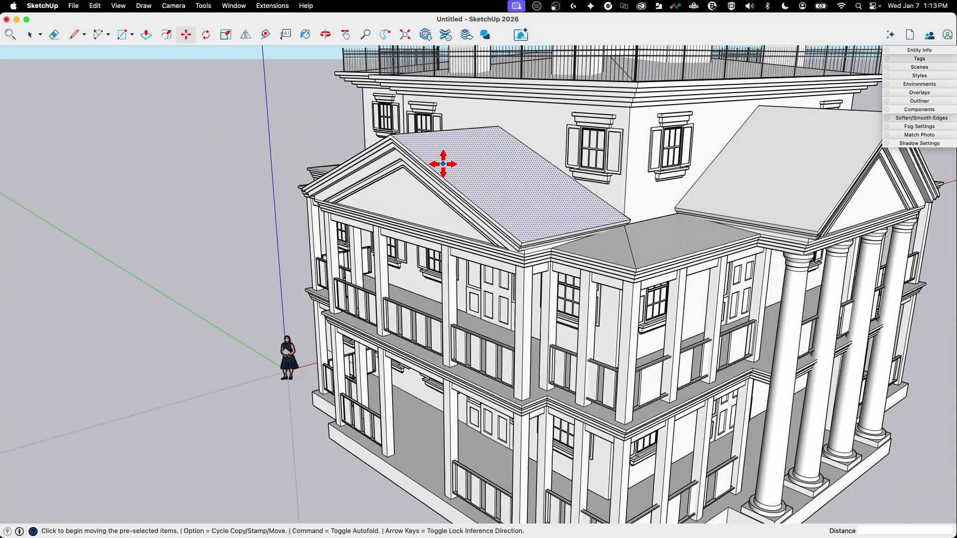
{"action": "key", "text": "space"}
{"action": "middle_click_drag", "start_coordinate": [440, 160], "coordinate": [656, 171]}
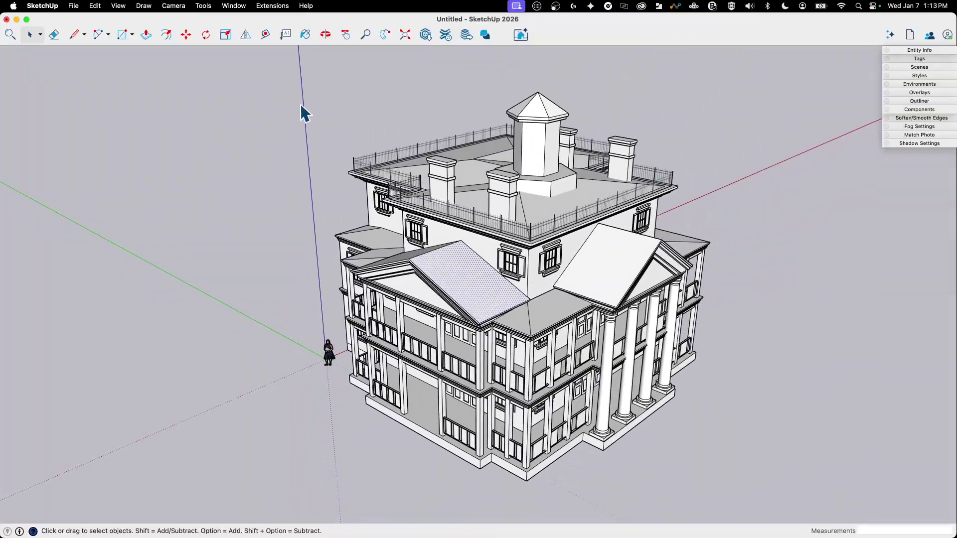
{"action": "middle_click_drag", "start_coordinate": [468, 431], "coordinate": [429, 319]}
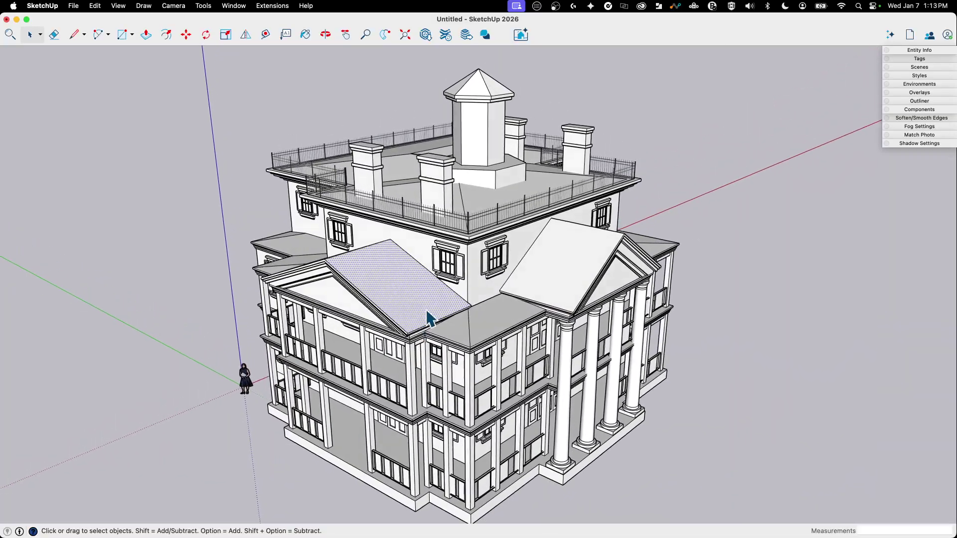
{"action": "middle_click_drag", "start_coordinate": [345, 279], "coordinate": [406, 294]}
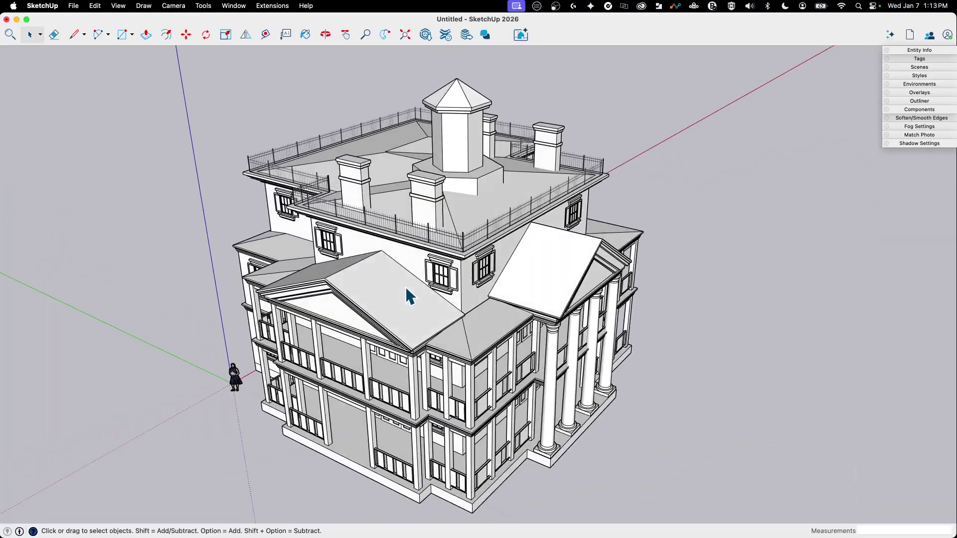
{"action": "scroll", "coordinate": [402, 303], "scroll_direction": "up", "scroll_amount": 3}
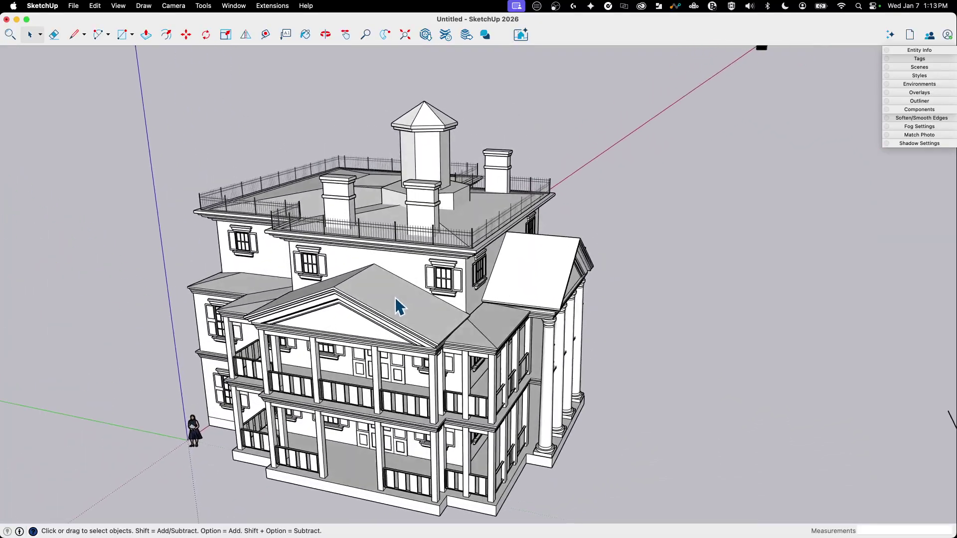
{"action": "middle_click_drag", "start_coordinate": [390, 301], "coordinate": [495, 456]}
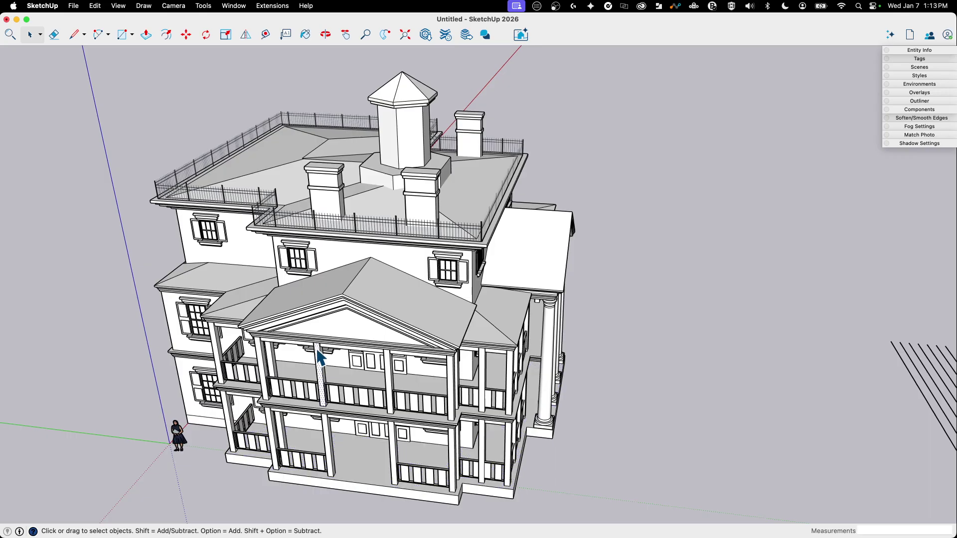
Select the geometry around the mansion's front corner, between the gabled porch and the columned portico, and clear the selection
{"action": "middle_click_drag", "start_coordinate": [317, 357], "coordinate": [326, 362]}
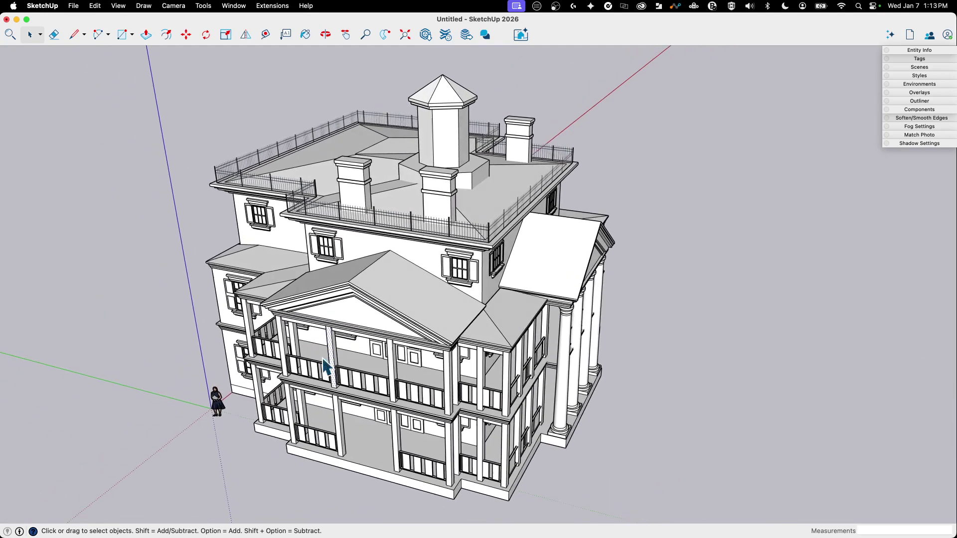
{"action": "middle_click_drag", "start_coordinate": [326, 368], "coordinate": [437, 129]}
{"action": "middle_click_drag", "start_coordinate": [282, 187], "coordinate": [436, 333]}
{"action": "left_click", "coordinate": [463, 295]}
{"action": "middle_click_drag", "start_coordinate": [463, 295], "coordinate": [326, 395]}
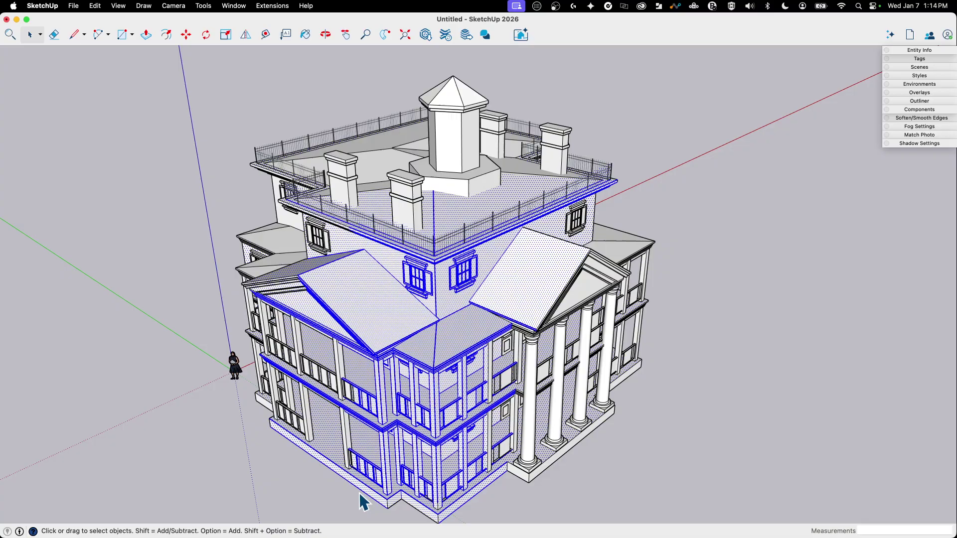
{"action": "middle_click_drag", "start_coordinate": [452, 382], "coordinate": [381, 289]}
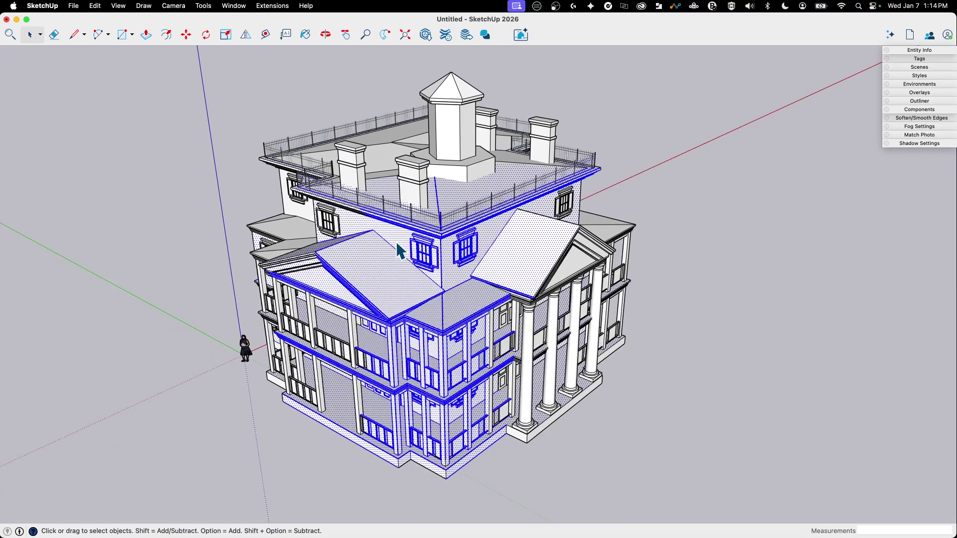
{"action": "left_click", "coordinate": [639, 229]}
Select the end of the ground-floor porch and bring up its Make Group option without grouping the geometry
{"action": "scroll", "coordinate": [498, 170], "scroll_direction": "up", "scroll_amount": 5}
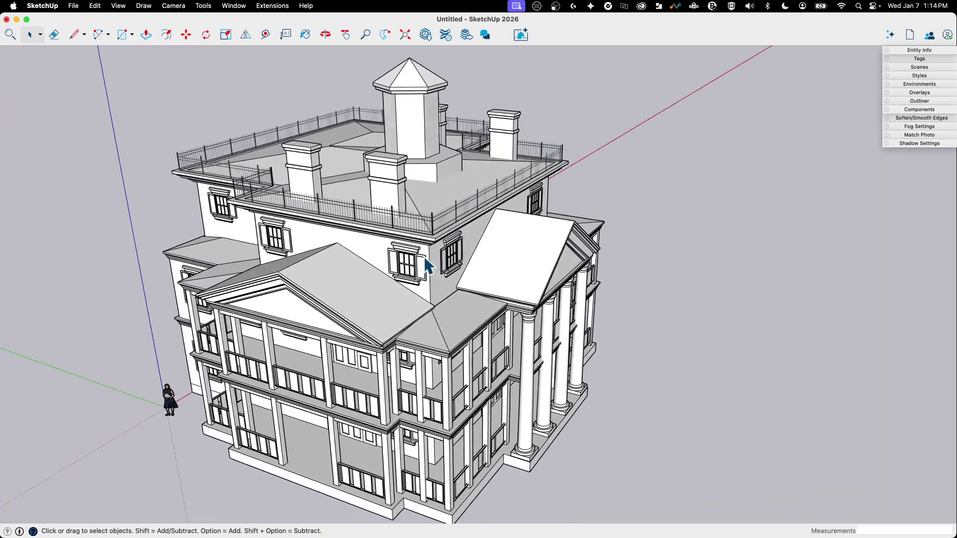
{"action": "middle_click_drag", "start_coordinate": [677, 392], "coordinate": [427, 220]}
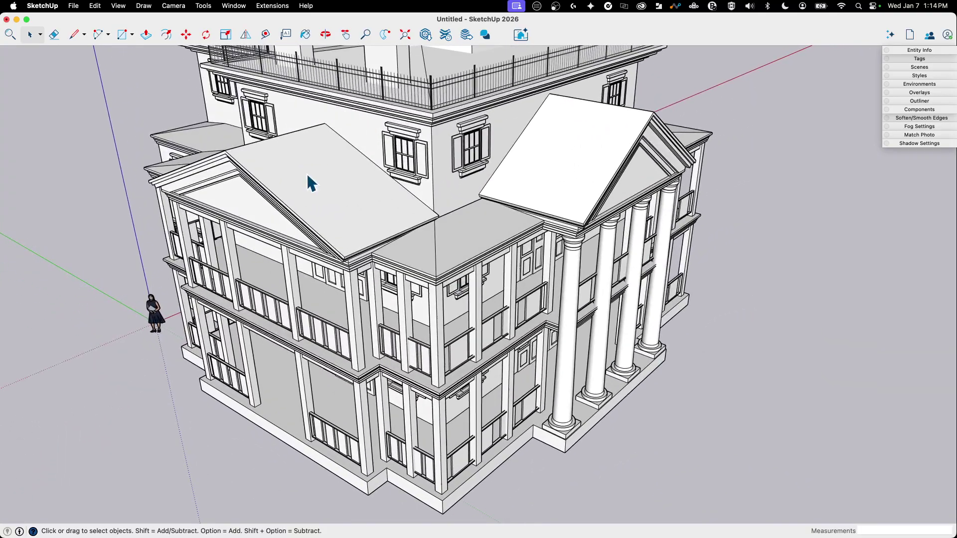
{"action": "left_click", "coordinate": [307, 177]}
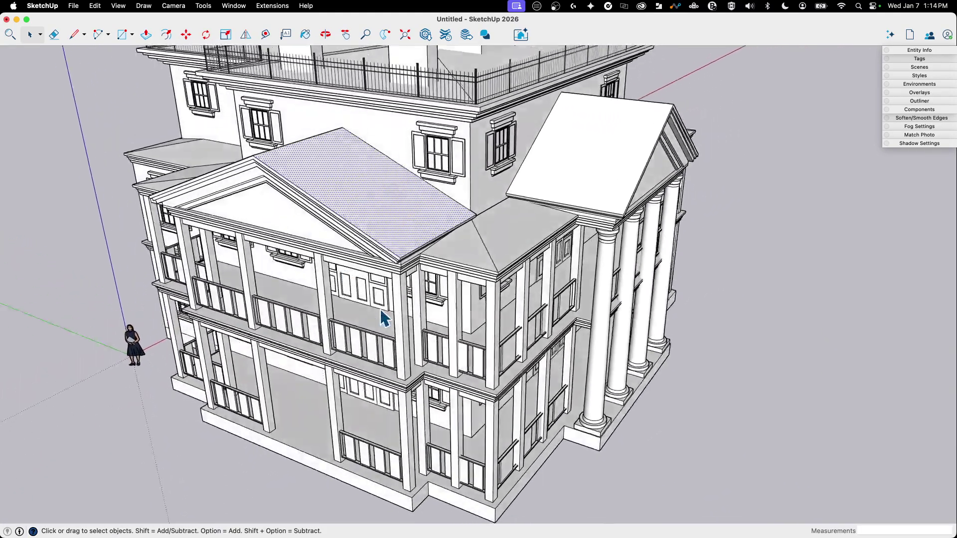
{"action": "middle_click_drag", "start_coordinate": [384, 318], "coordinate": [233, 326]}
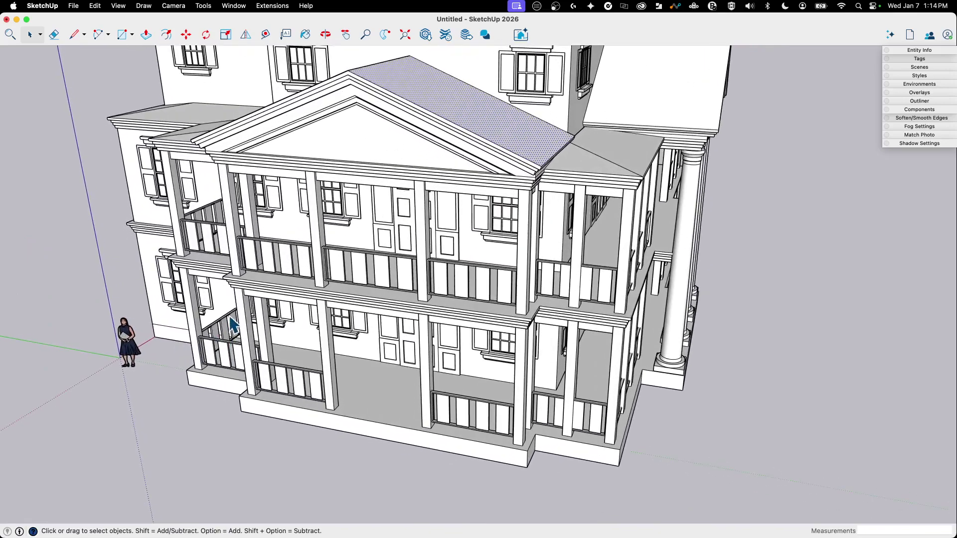
{"action": "right_click", "coordinate": [207, 352]}
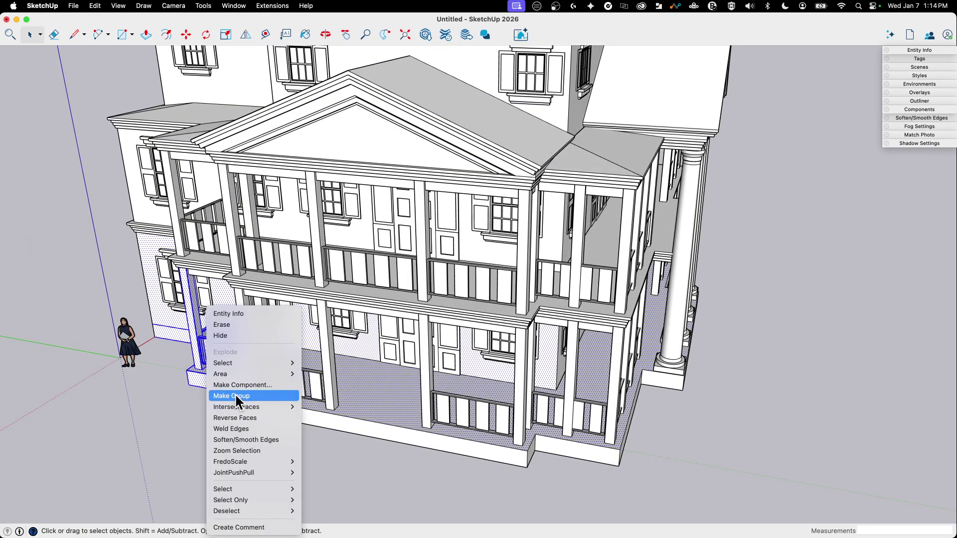
{"action": "scroll", "coordinate": [122, 415], "scroll_direction": "down", "scroll_amount": 2}
{"action": "left_click", "coordinate": [123, 415]}
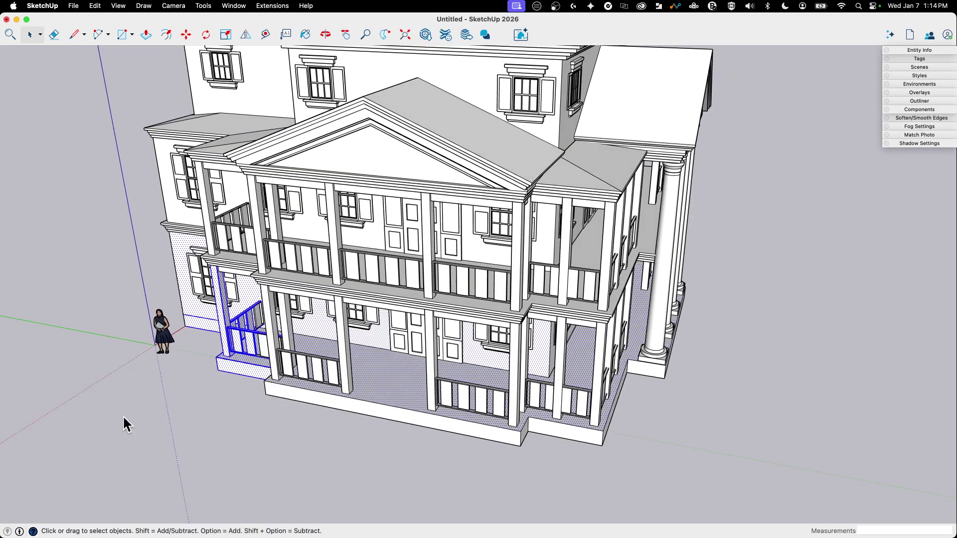
Clear the selection and bring up the grouping options in the empty space beside the mansion
{"action": "right_click", "coordinate": [123, 416]}
{"action": "scroll", "coordinate": [127, 355], "scroll_direction": "up", "scroll_amount": 1}
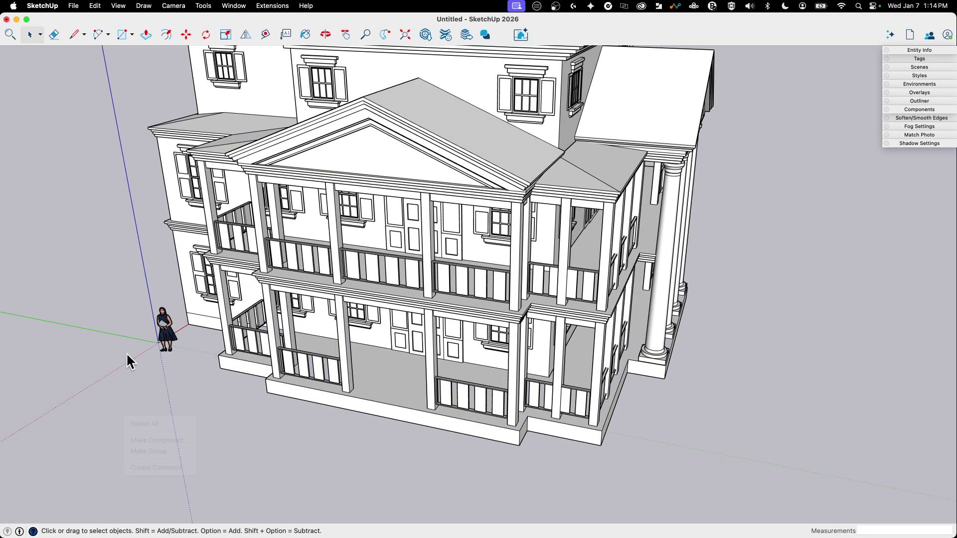
{"action": "right_click", "coordinate": [126, 412]}
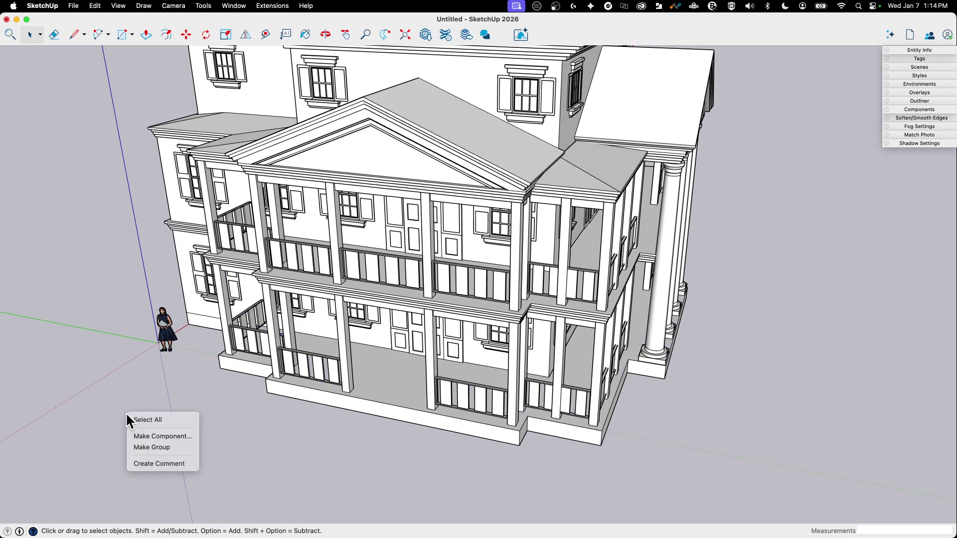
{"action": "left_click", "coordinate": [152, 447]}
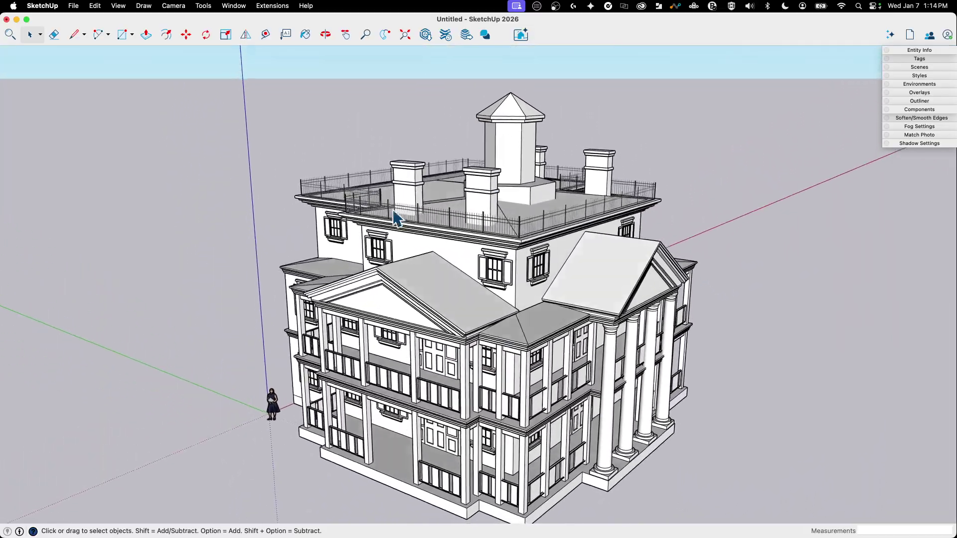
Select the human scale figure at the origin and clear the selection
{"action": "left_click", "coordinate": [277, 418]}
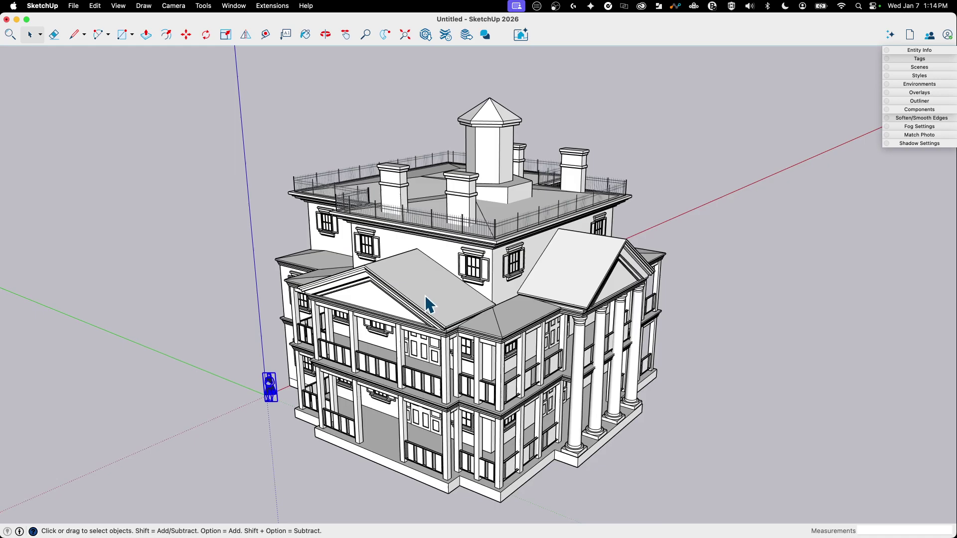
{"action": "left_click", "coordinate": [338, 480]}
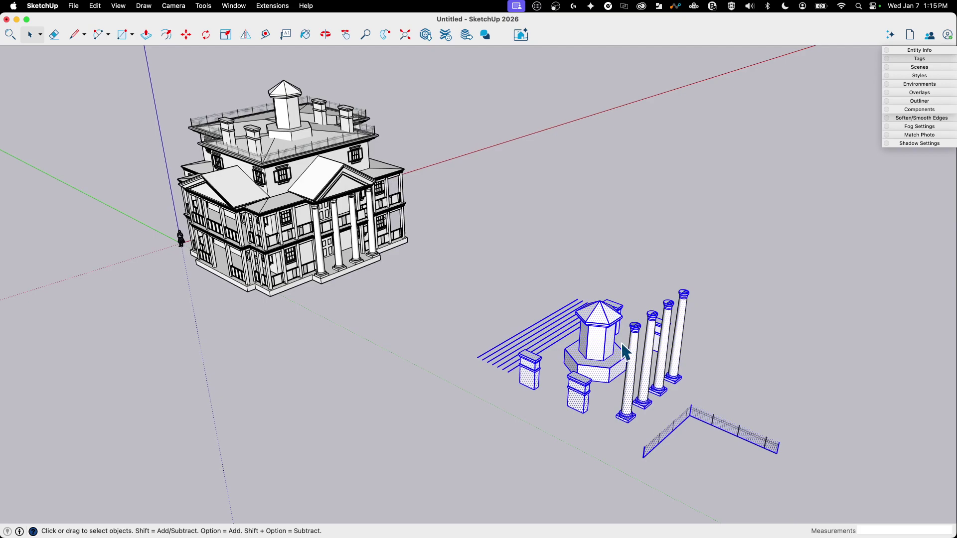
Erase the selected loose copies of the cupola, chimneys, columns, railing and edge lines beside the mansion
{"action": "right_click", "coordinate": [609, 340]}
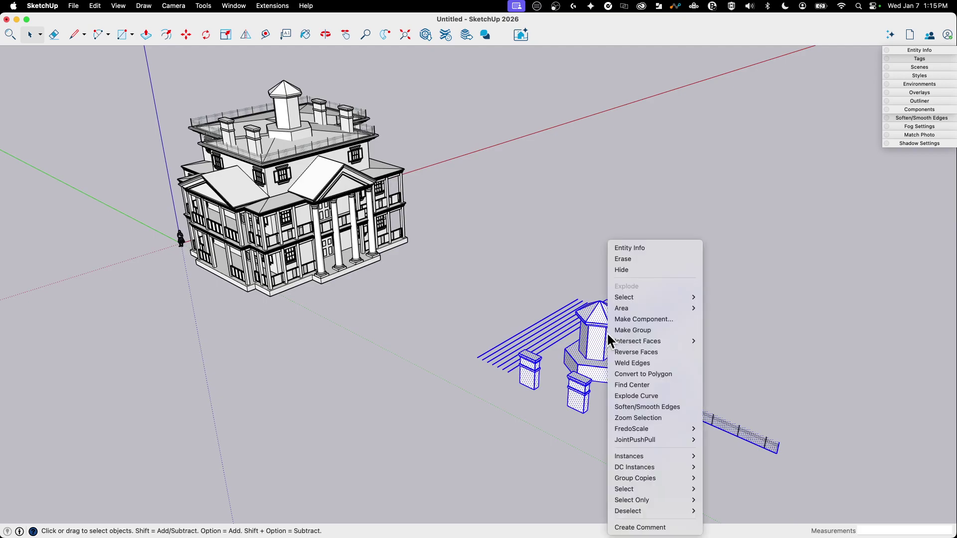
{"action": "left_click", "coordinate": [628, 264]}
{"action": "scroll", "coordinate": [387, 265], "scroll_direction": "up", "scroll_amount": 10}
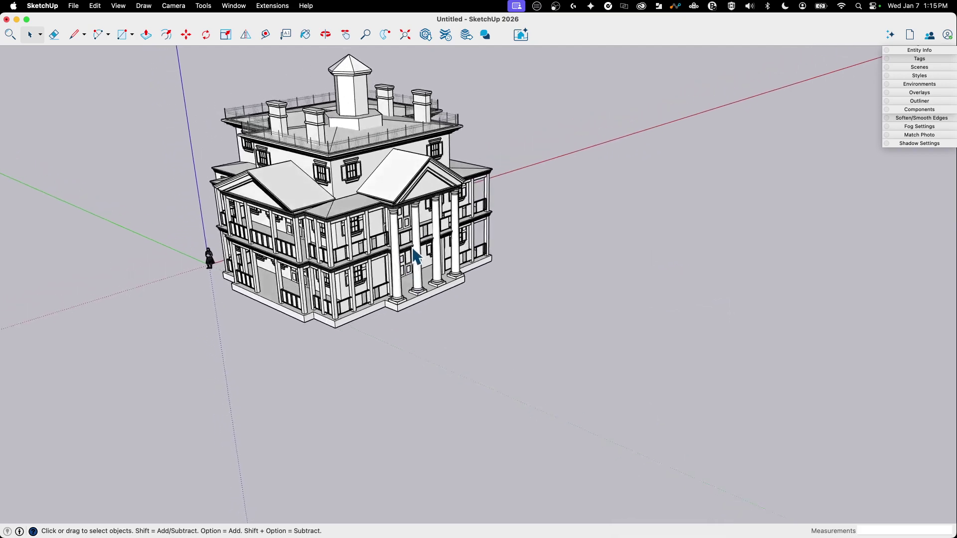
Examine the mansion from several sides and check the horizon along the red axis for stray geometry
{"action": "scroll", "coordinate": [241, 207], "scroll_direction": "up", "scroll_amount": 3}
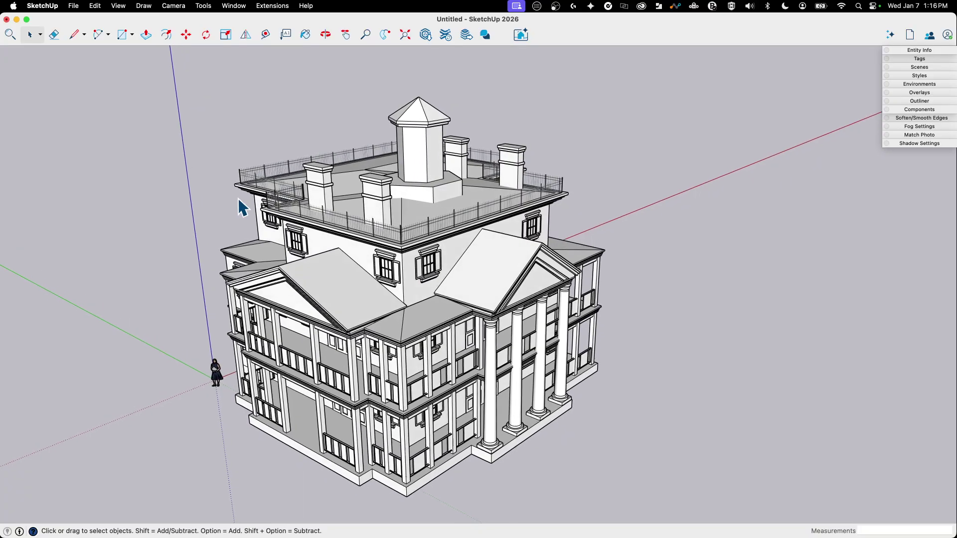
{"action": "scroll", "coordinate": [218, 204], "scroll_direction": "left", "scroll_amount": 3}
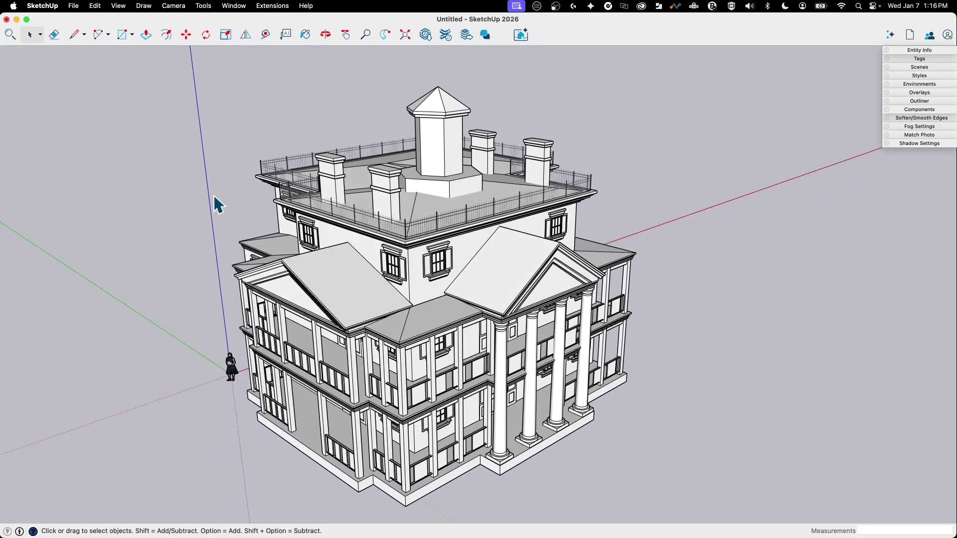
{"action": "scroll", "coordinate": [215, 196], "scroll_direction": "down", "scroll_amount": 3}
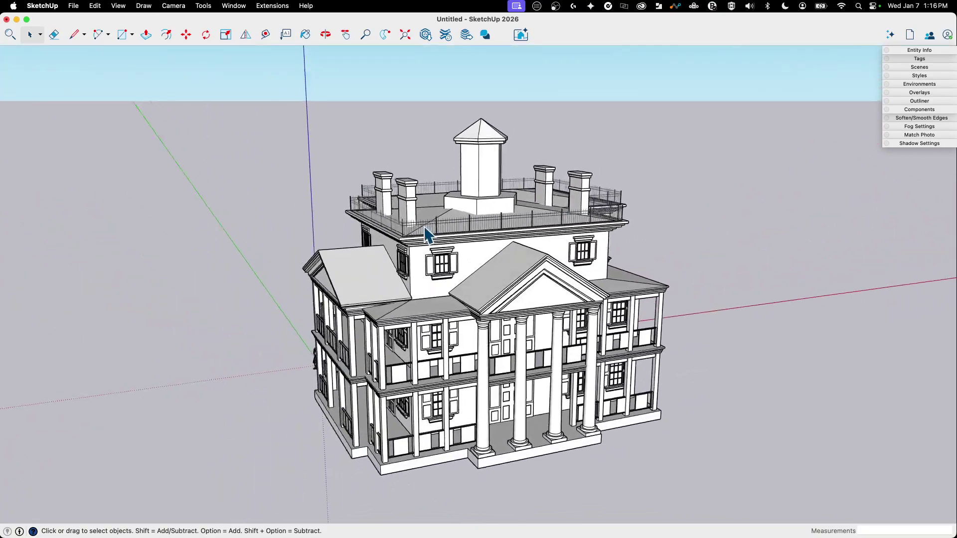
{"action": "middle_click_drag", "start_coordinate": [317, 403], "coordinate": [307, 222]}
{"action": "scroll", "coordinate": [307, 224], "scroll_direction": "right", "scroll_amount": 3}
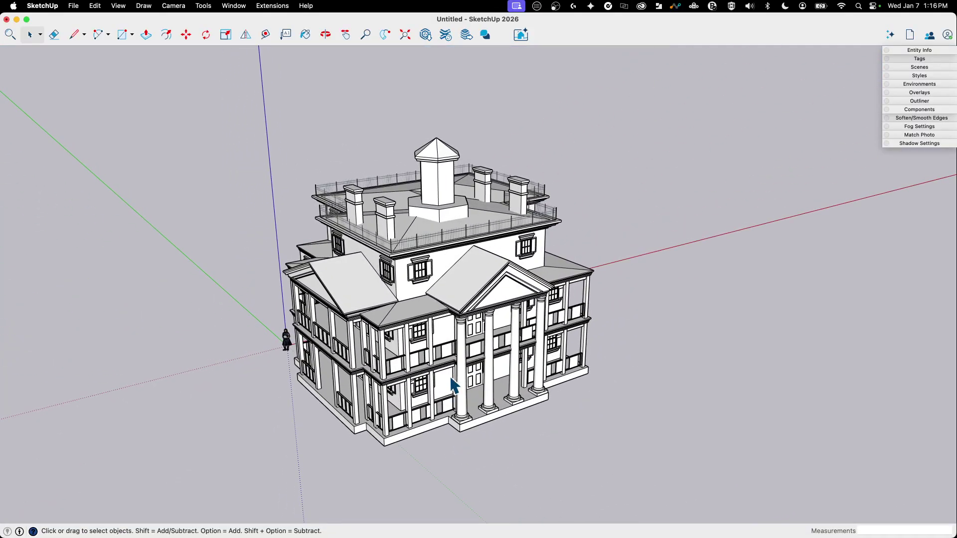
{"action": "middle_click_drag", "start_coordinate": [451, 378], "coordinate": [597, 322]}
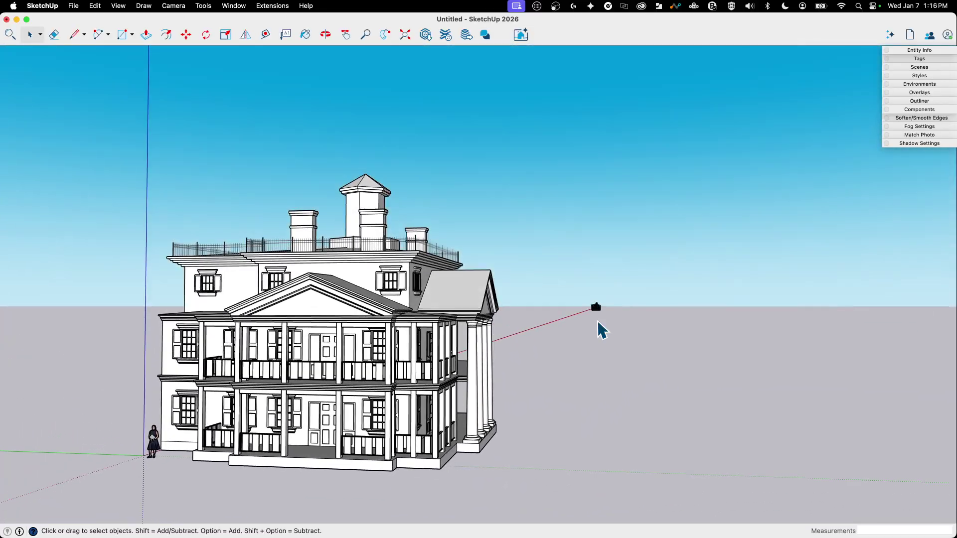
{"action": "scroll", "coordinate": [598, 323], "scroll_direction": "down", "scroll_amount": 4}
{"action": "scroll", "coordinate": [589, 355], "scroll_direction": "down", "scroll_amount": 4}
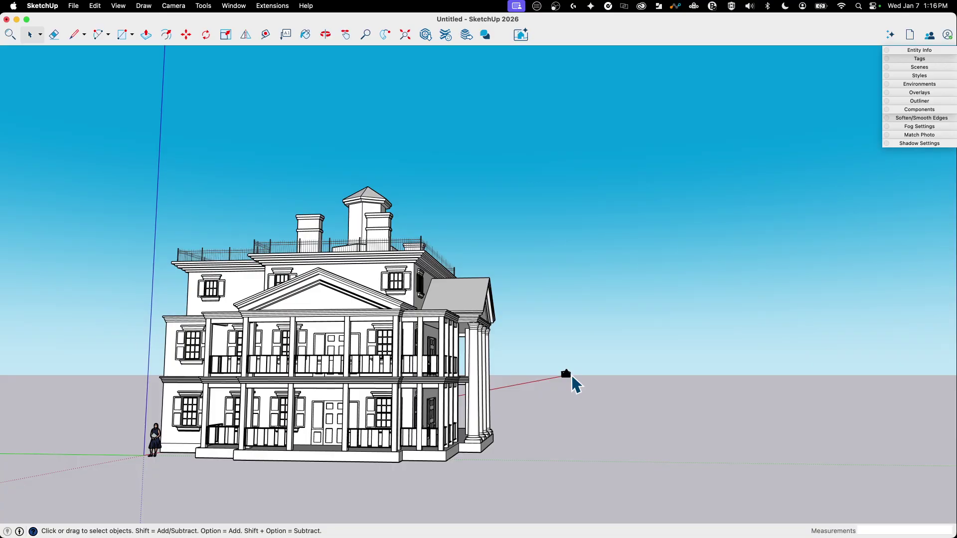
{"action": "scroll", "coordinate": [572, 375], "scroll_direction": "left", "scroll_amount": 2}
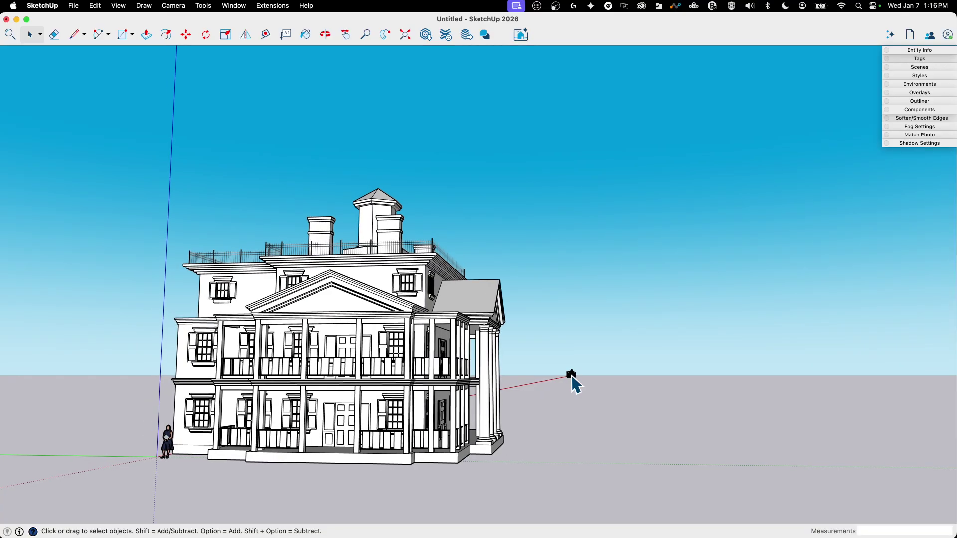
{"action": "scroll", "coordinate": [571, 376], "scroll_direction": "up", "scroll_amount": 6}
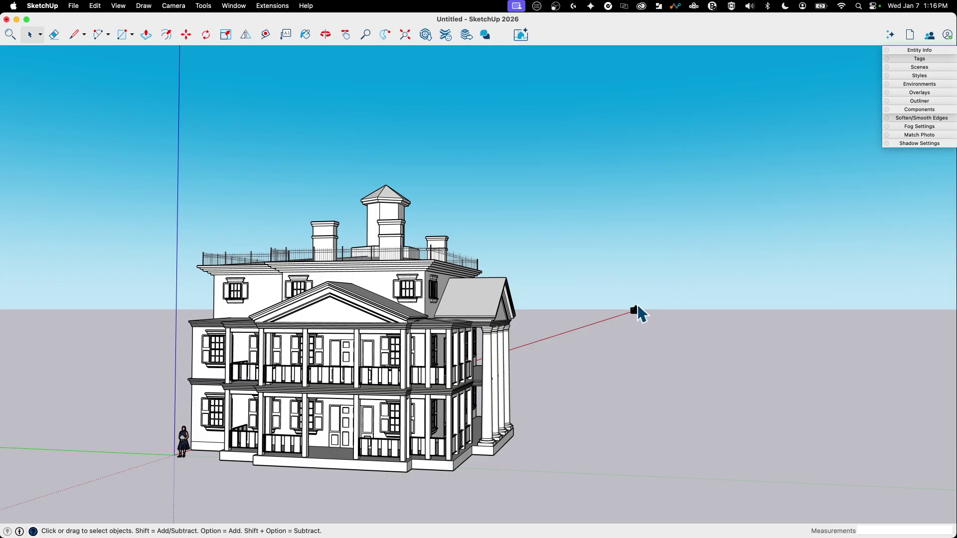
{"action": "scroll", "coordinate": [249, 254], "scroll_direction": "up", "scroll_amount": 3}
{"action": "middle_click_drag", "start_coordinate": [278, 254], "coordinate": [284, 299]}
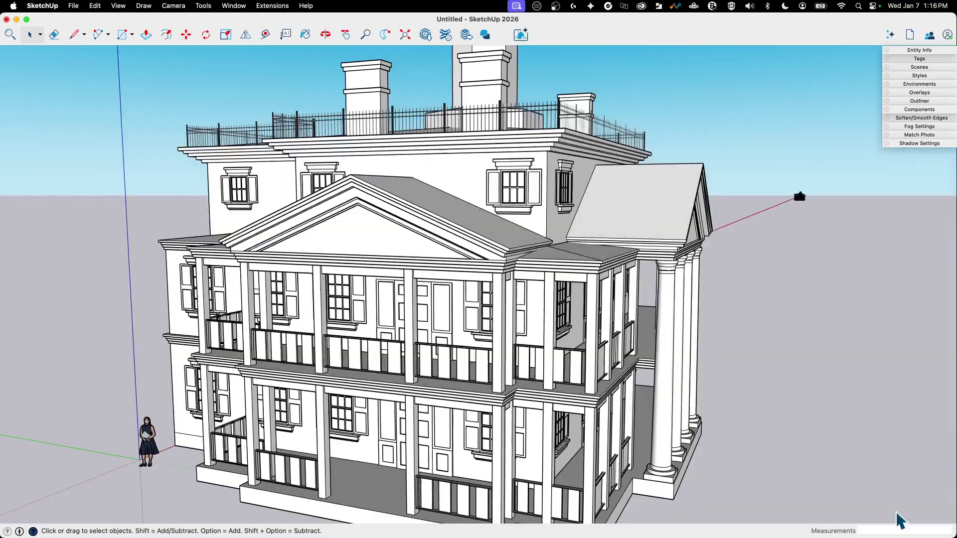
{"action": "middle_click_drag", "start_coordinate": [779, 440], "coordinate": [429, 443]}
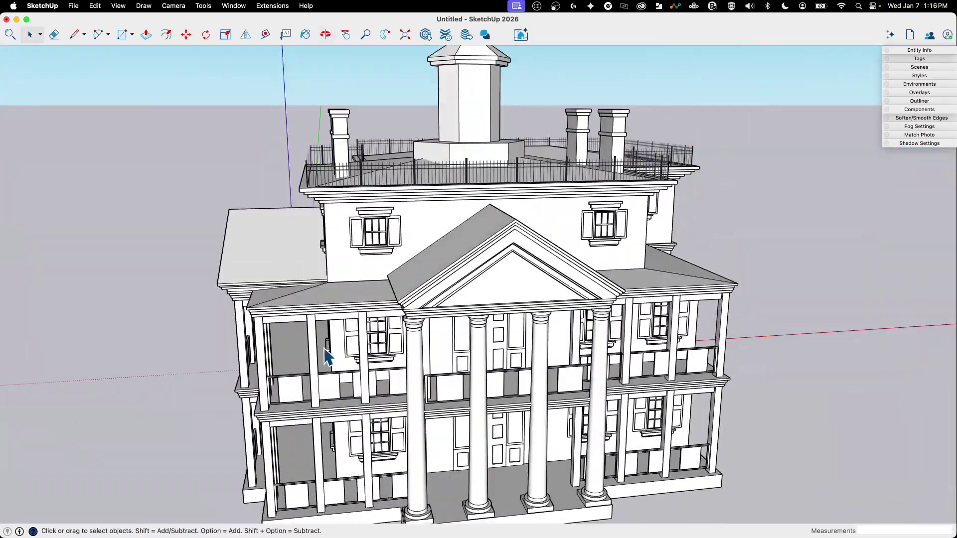
{"action": "middle_click_drag", "start_coordinate": [327, 355], "coordinate": [867, 408]}
{"action": "middle_click_drag", "start_coordinate": [391, 334], "coordinate": [128, 220]}
{"action": "middle_click_drag", "start_coordinate": [572, 343], "coordinate": [507, 353]}
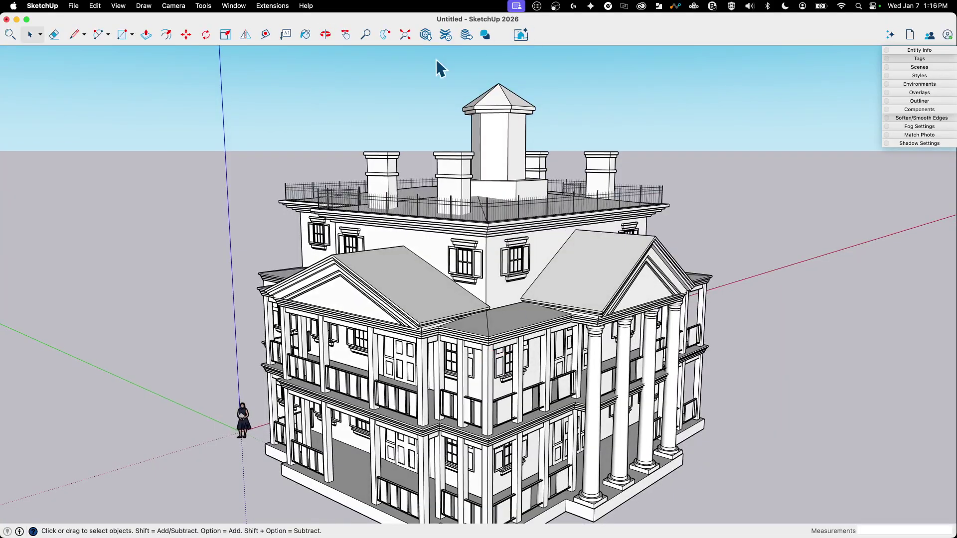
Fit the whole model in the view and examine the distant object on the red axis relative to the mansion
{"action": "left_click", "coordinate": [405, 36]}
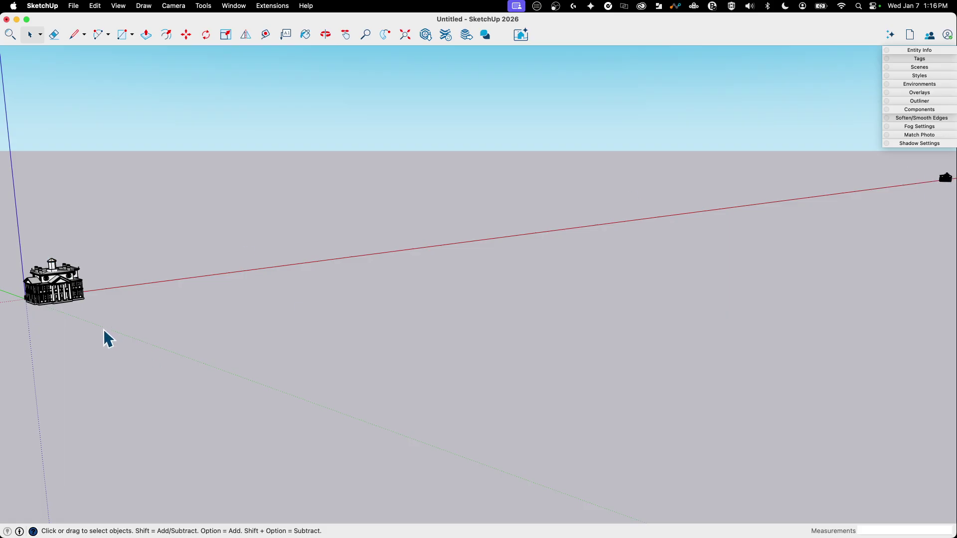
{"action": "scroll", "coordinate": [92, 319], "scroll_direction": "up", "scroll_amount": 10}
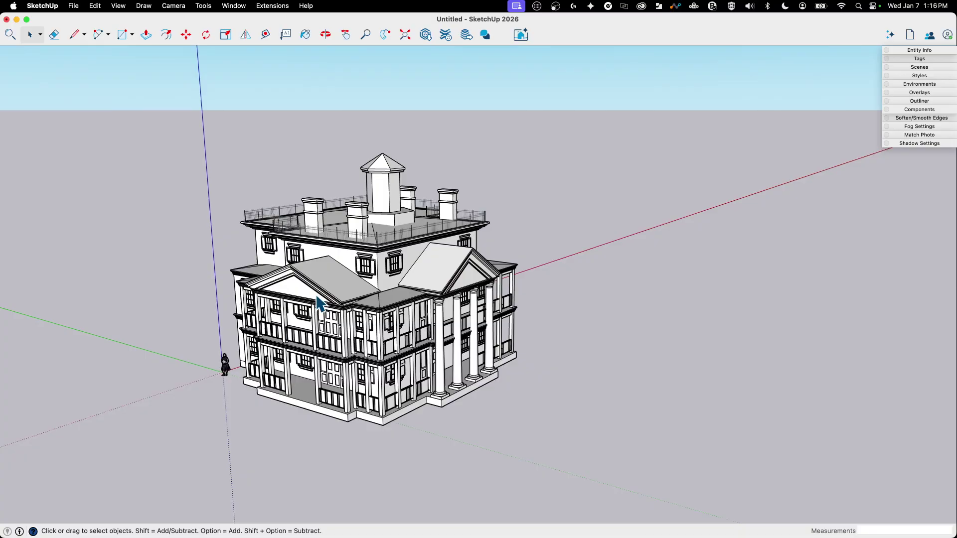
{"action": "scroll", "coordinate": [319, 302], "scroll_direction": "up", "scroll_amount": 5}
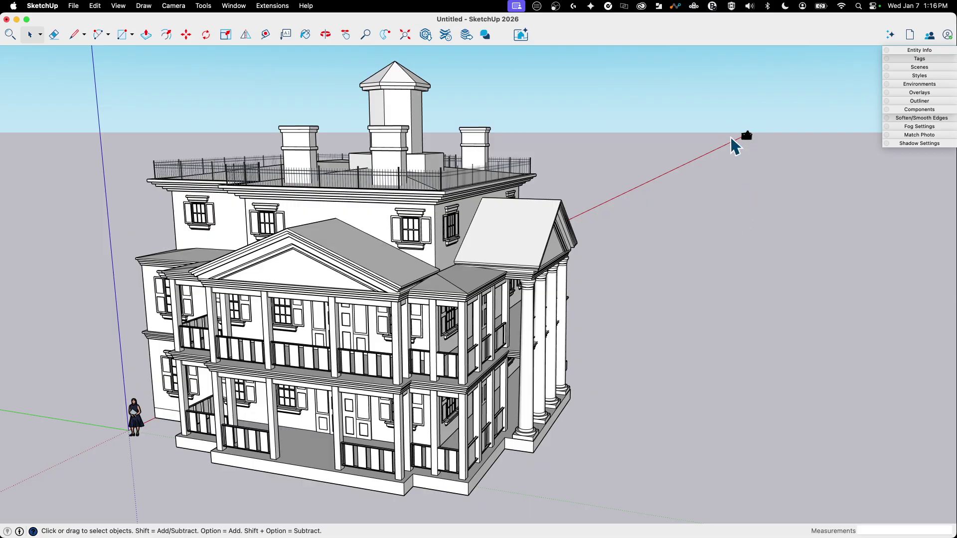
{"action": "scroll", "coordinate": [751, 145], "scroll_direction": "down", "scroll_amount": 6}
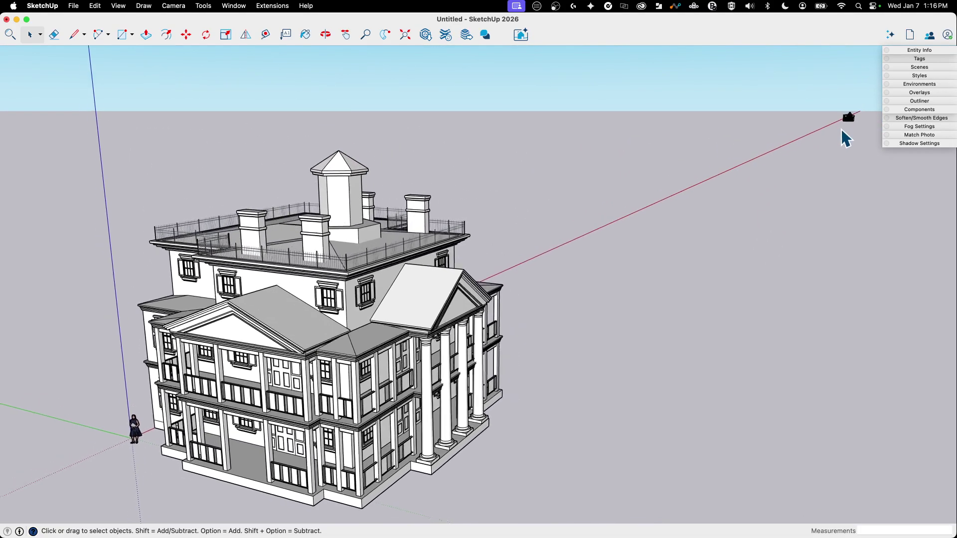
{"action": "scroll", "coordinate": [808, 134], "scroll_direction": "down", "scroll_amount": 2}
{"action": "middle_click_drag", "start_coordinate": [794, 137], "coordinate": [783, 128]}
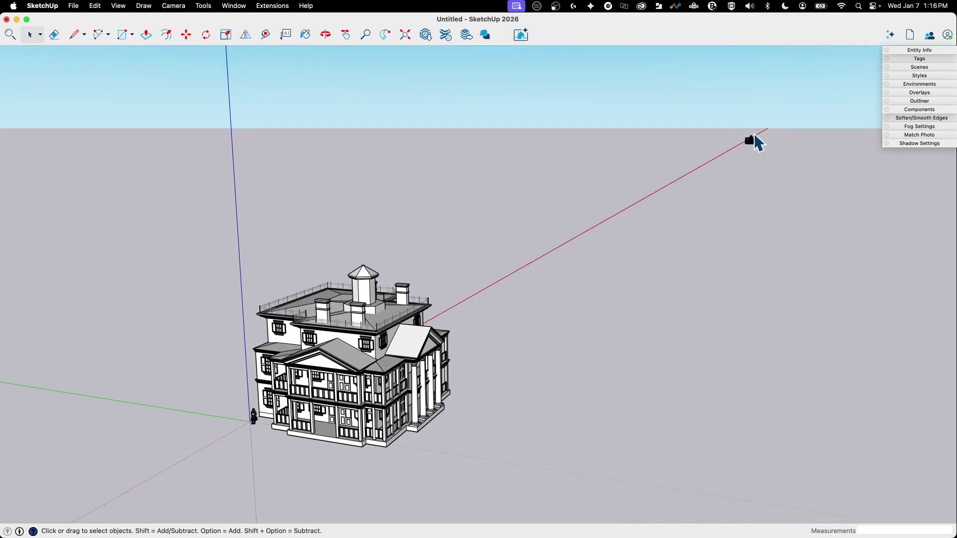
{"action": "middle_click_drag", "start_coordinate": [414, 417], "coordinate": [148, 449]}
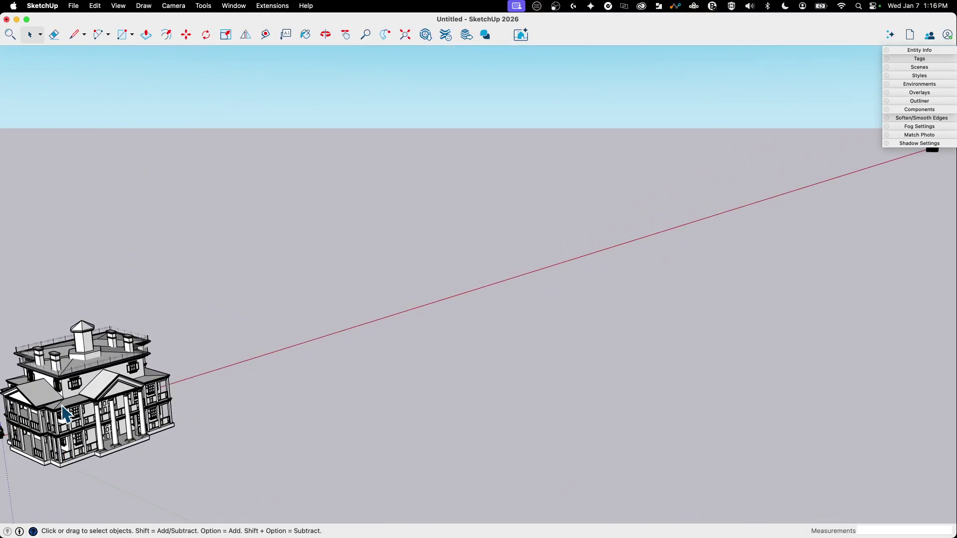
{"action": "middle_click_drag", "start_coordinate": [63, 407], "coordinate": [539, 388], "text": "shift"}
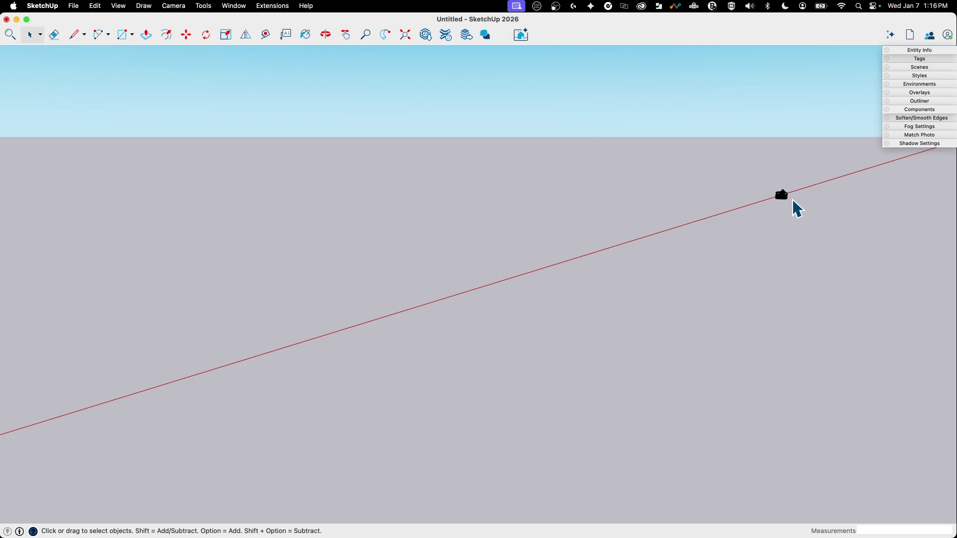
{"action": "scroll", "coordinate": [800, 210], "scroll_direction": "down", "scroll_amount": 3}
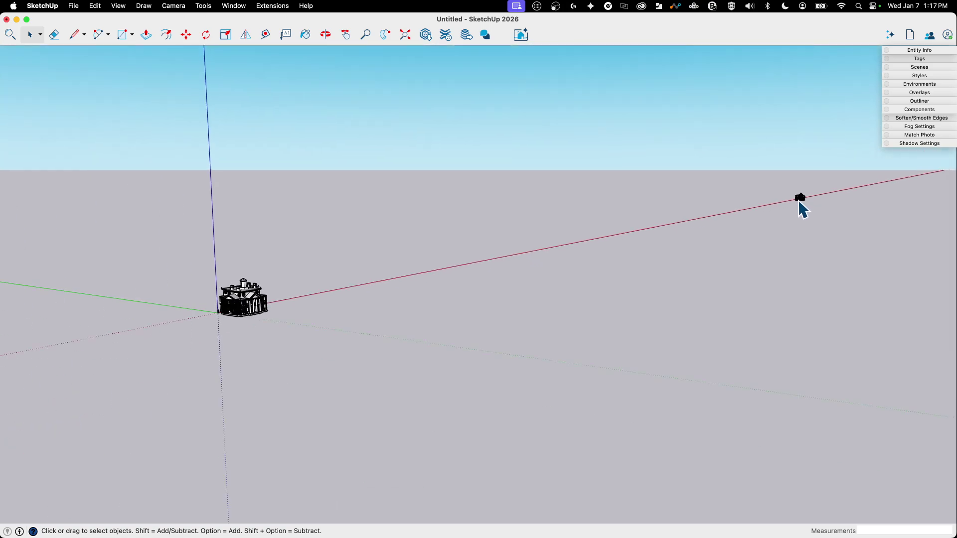
{"action": "key", "text": "shift+z"}
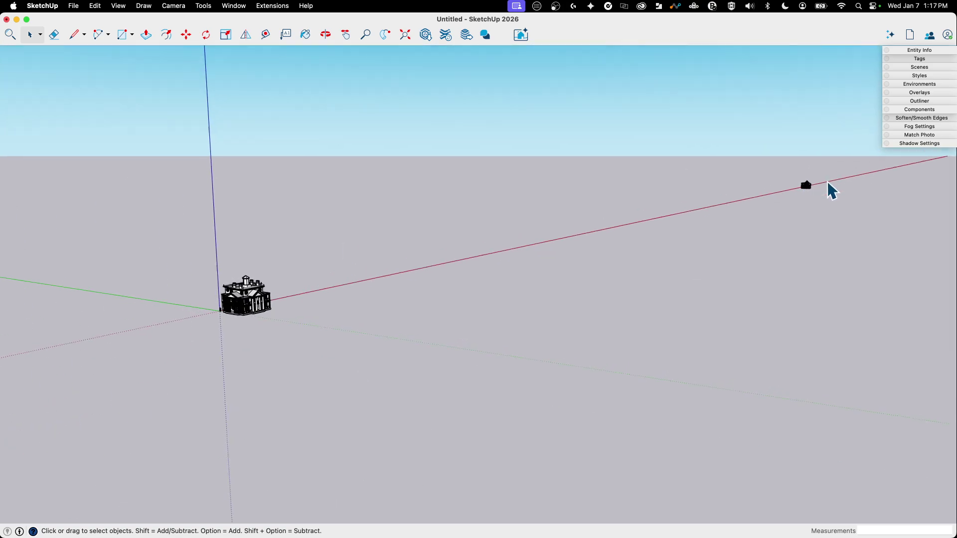
{"action": "scroll", "coordinate": [671, 261], "scroll_direction": "down", "scroll_amount": 4}
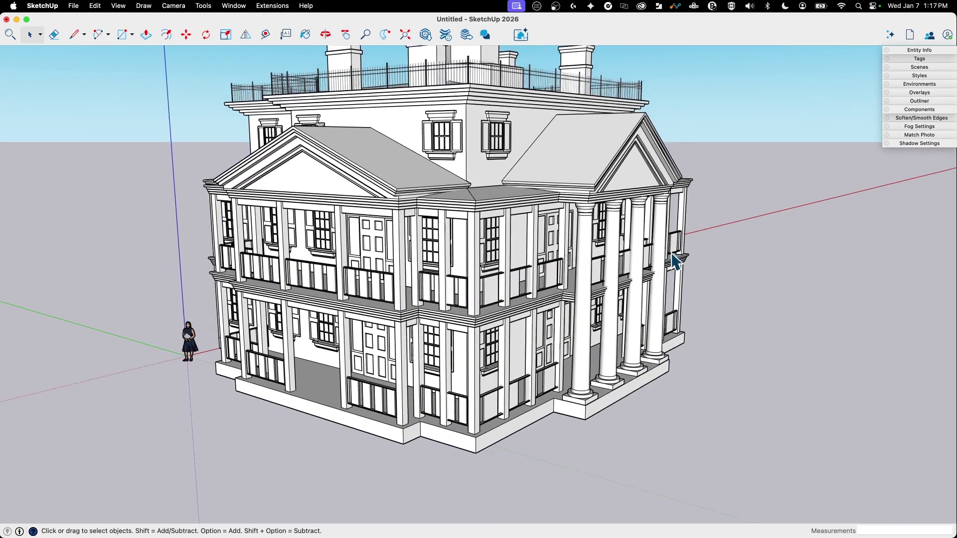
{"action": "scroll", "coordinate": [394, 225], "scroll_direction": "down", "scroll_amount": 4}
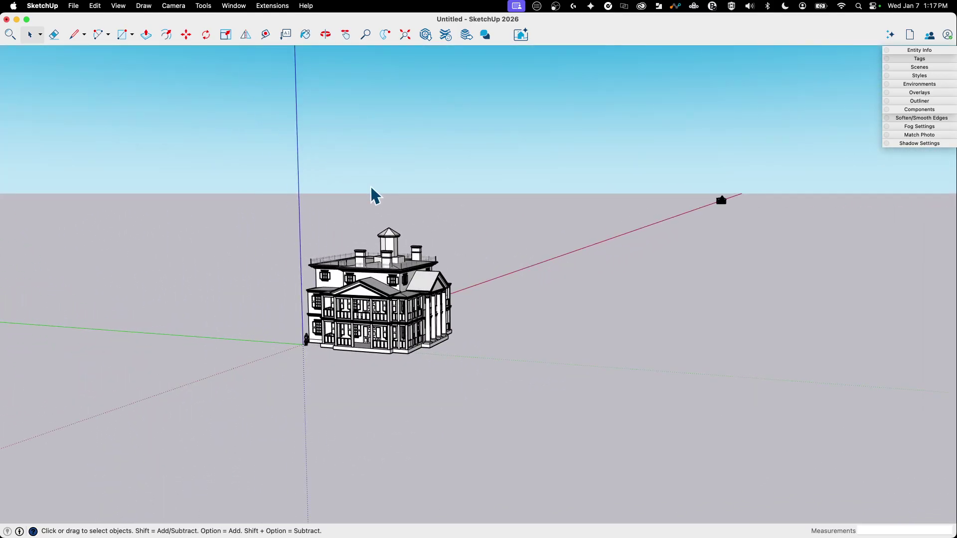
{"action": "middle_click_drag", "start_coordinate": [371, 186], "coordinate": [429, 364]}
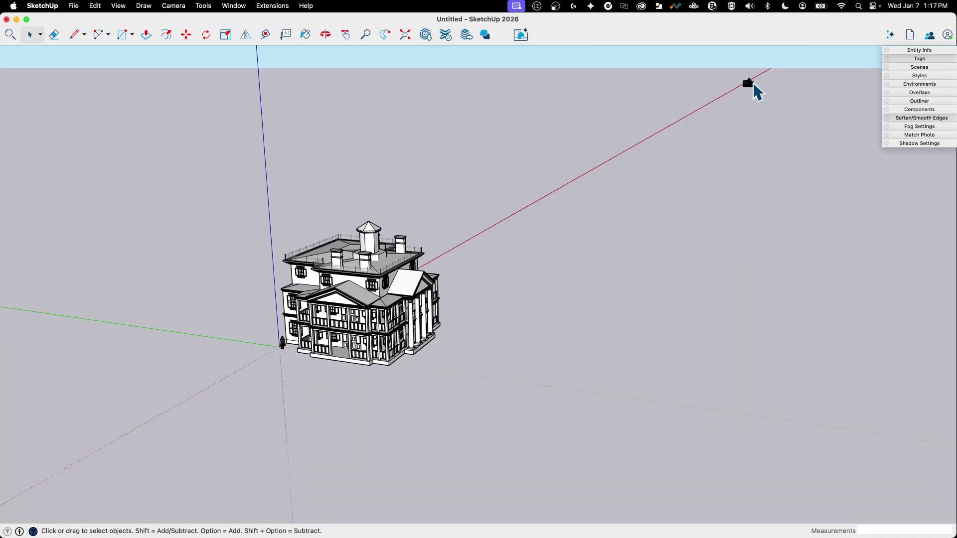
{"action": "middle_click_drag", "start_coordinate": [755, 80], "coordinate": [777, 83]}
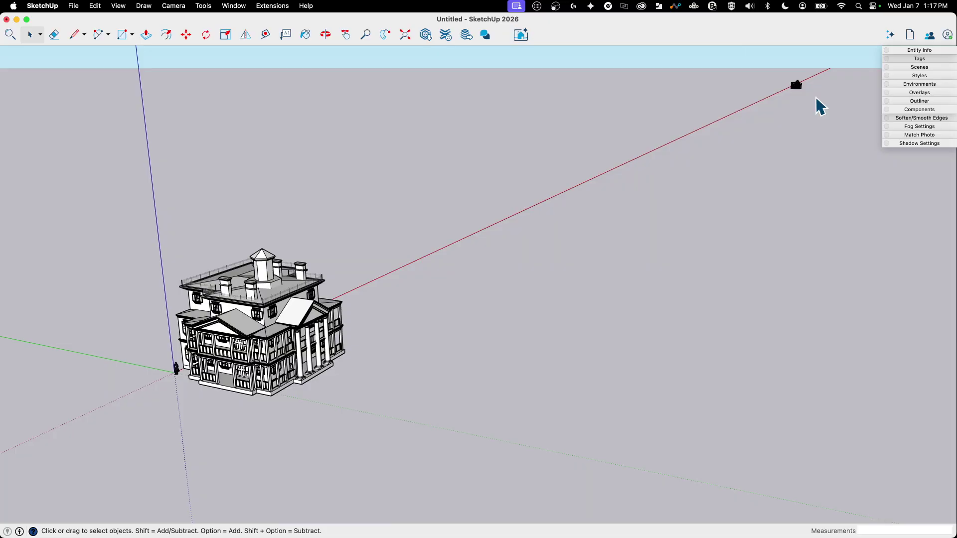
{"action": "middle_click_drag", "start_coordinate": [816, 98], "coordinate": [802, 93]}
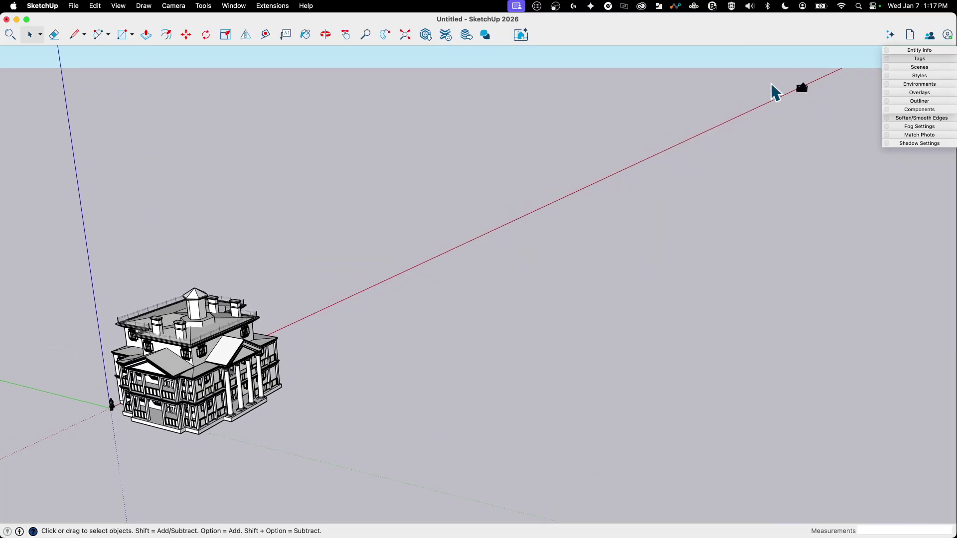
{"action": "scroll", "coordinate": [423, 59], "scroll_direction": "down", "scroll_amount": 3}
Fit the whole model in the view and select the distant object at the far end of the red axis
{"action": "left_click", "coordinate": [404, 36]}
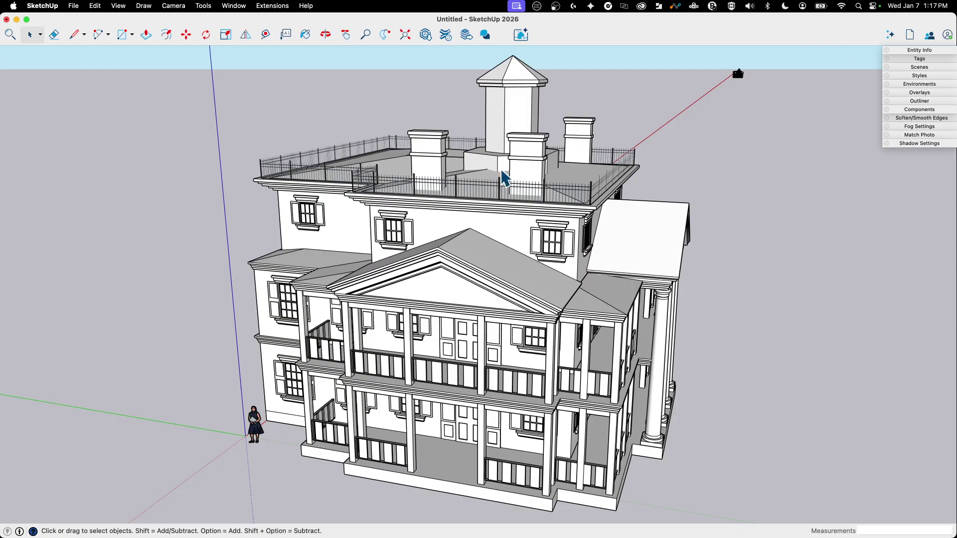
{"action": "left_click", "coordinate": [404, 34]}
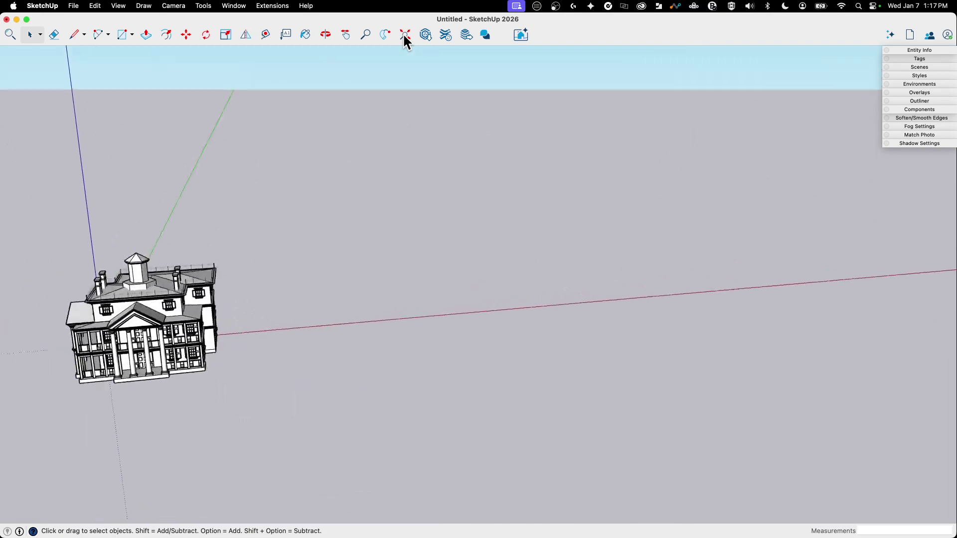
{"action": "left_click", "coordinate": [404, 35]}
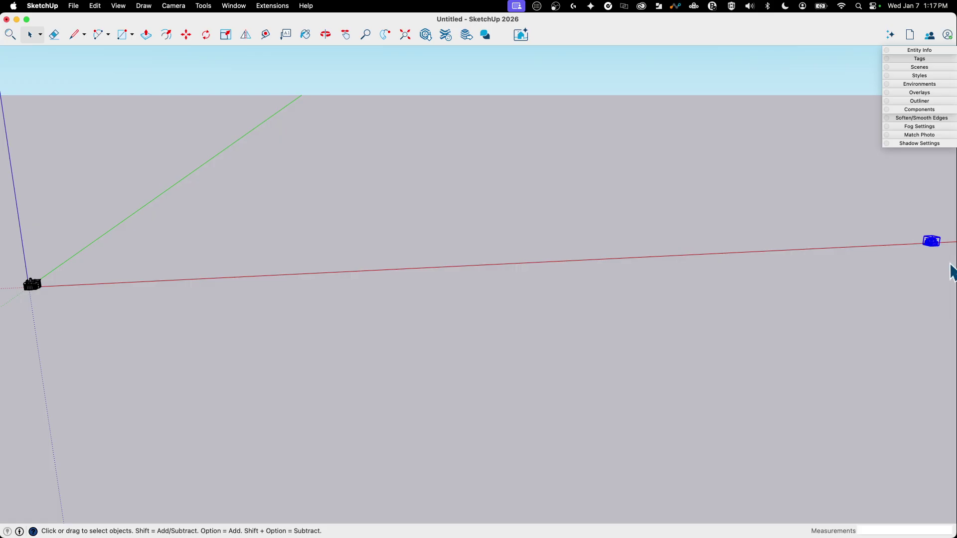
Erase the selected distant object on the red axis and fit the remaining mansion in the view
{"action": "middle_click_drag", "start_coordinate": [950, 264], "coordinate": [352, 233]}
{"action": "scroll", "coordinate": [447, 258], "scroll_direction": "up", "scroll_amount": 3}
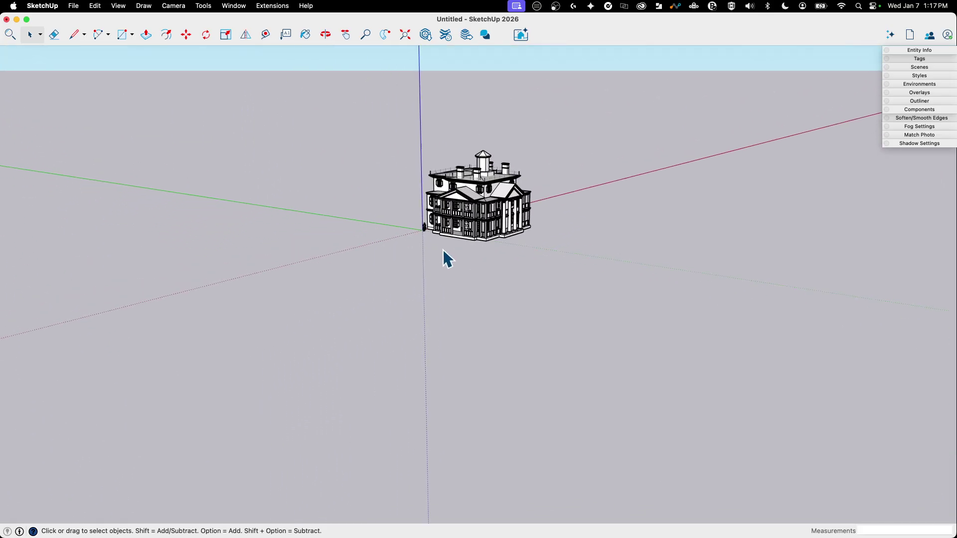
{"action": "left_click", "coordinate": [405, 35]}
{"action": "middle_click_drag", "start_coordinate": [473, 451], "coordinate": [553, 398]}
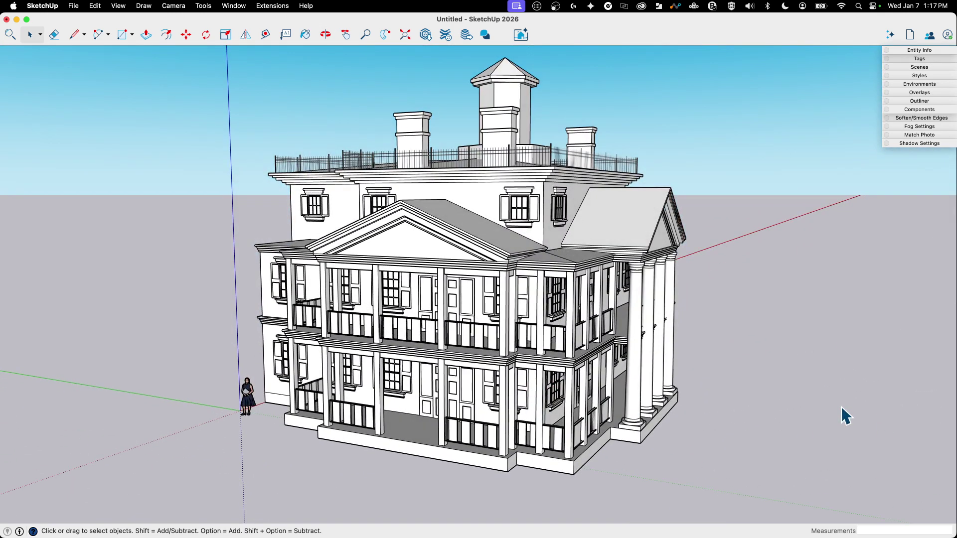
Examine the mansion and its surroundings from close up and far away for remaining stray geometry
{"action": "middle_click_drag", "start_coordinate": [826, 398], "coordinate": [740, 414]}
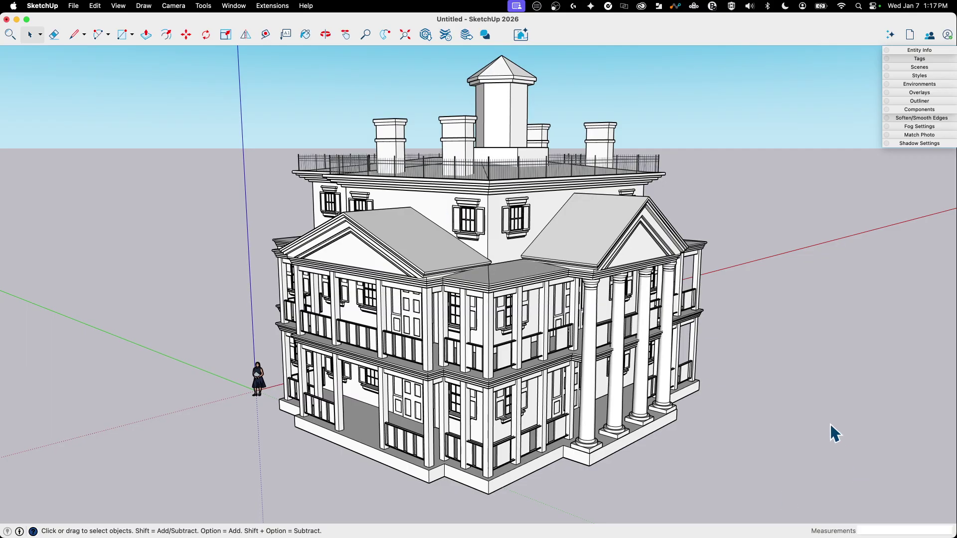
{"action": "middle_click_drag", "start_coordinate": [831, 433], "coordinate": [214, 402]}
{"action": "scroll", "coordinate": [218, 410], "scroll_direction": "down", "scroll_amount": 15}
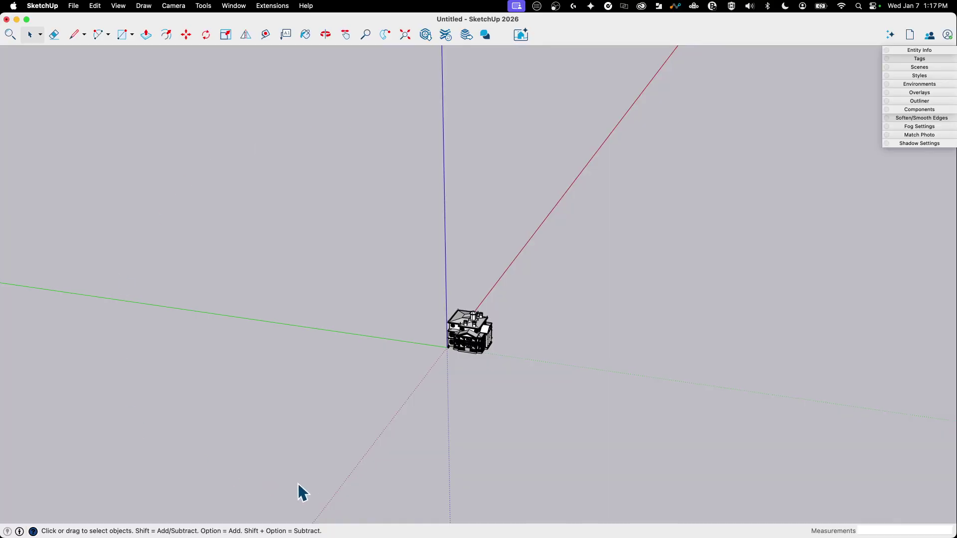
{"action": "scroll", "coordinate": [298, 484], "scroll_direction": "down", "scroll_amount": 5}
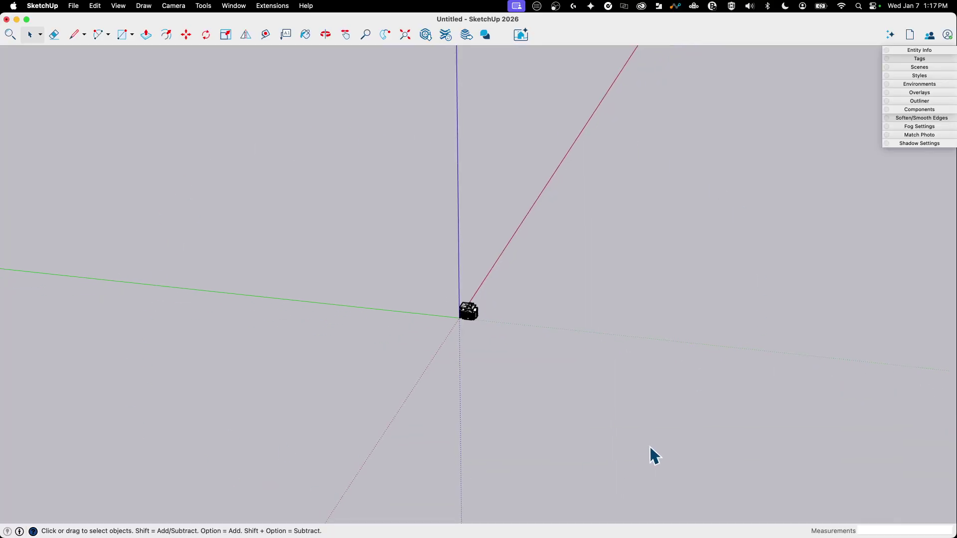
{"action": "scroll", "coordinate": [449, 335], "scroll_direction": "up", "scroll_amount": 10}
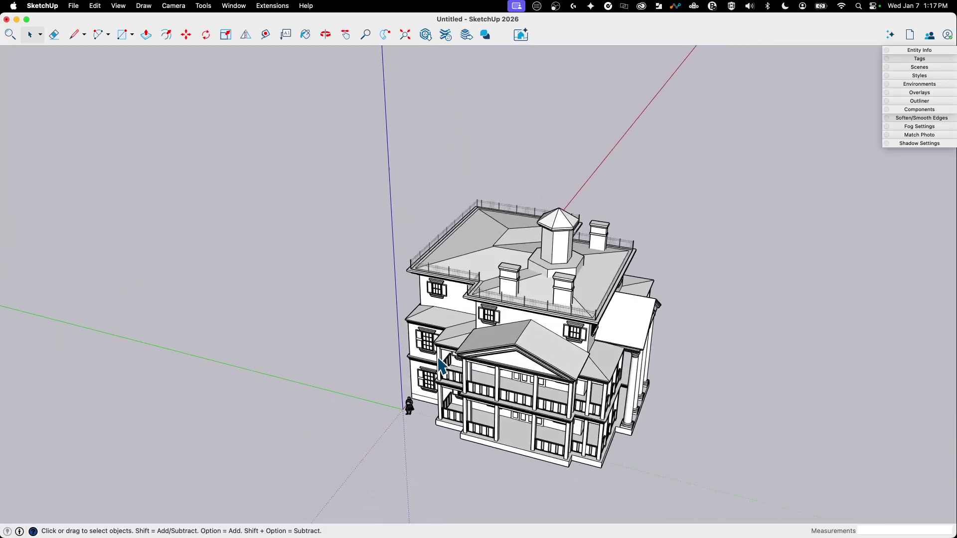
{"action": "scroll", "coordinate": [424, 374], "scroll_direction": "up", "scroll_amount": 3}
{"action": "middle_click_drag", "start_coordinate": [393, 384], "coordinate": [491, 381]}
{"action": "scroll", "coordinate": [489, 376], "scroll_direction": "up", "scroll_amount": 1}
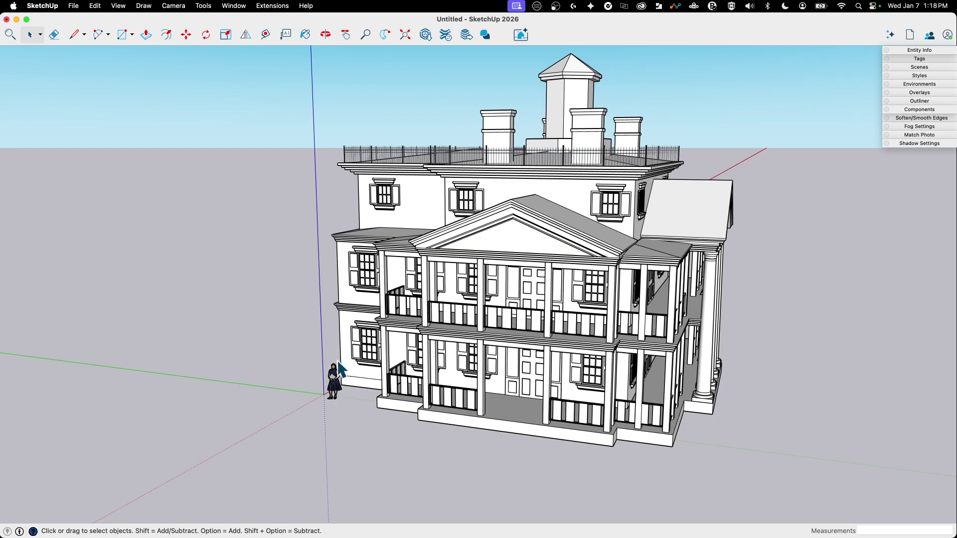
{"action": "middle_click_drag", "start_coordinate": [321, 392], "coordinate": [314, 121]}
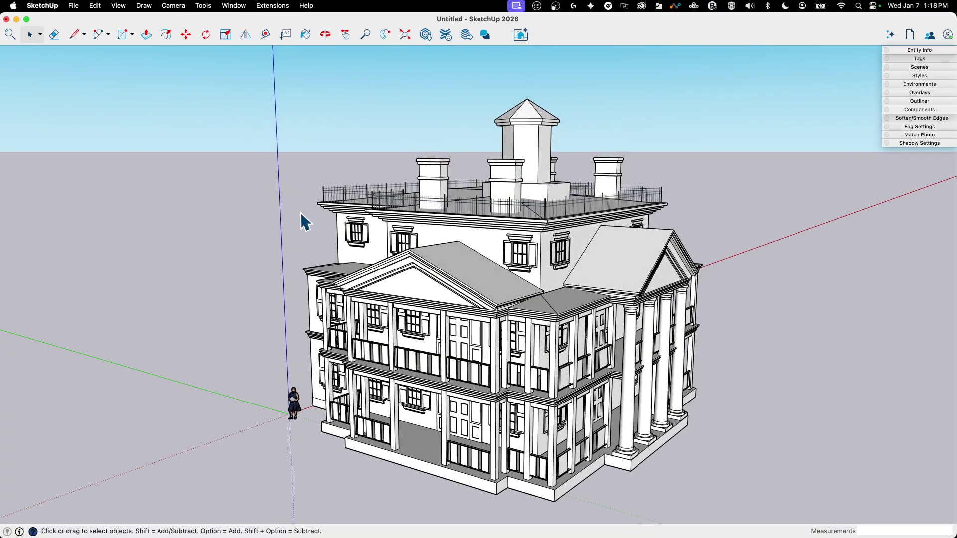
Show hidden geometry and examine the mansion's column edges and the hidden copies beside the building
{"action": "left_click", "coordinate": [120, 6]}
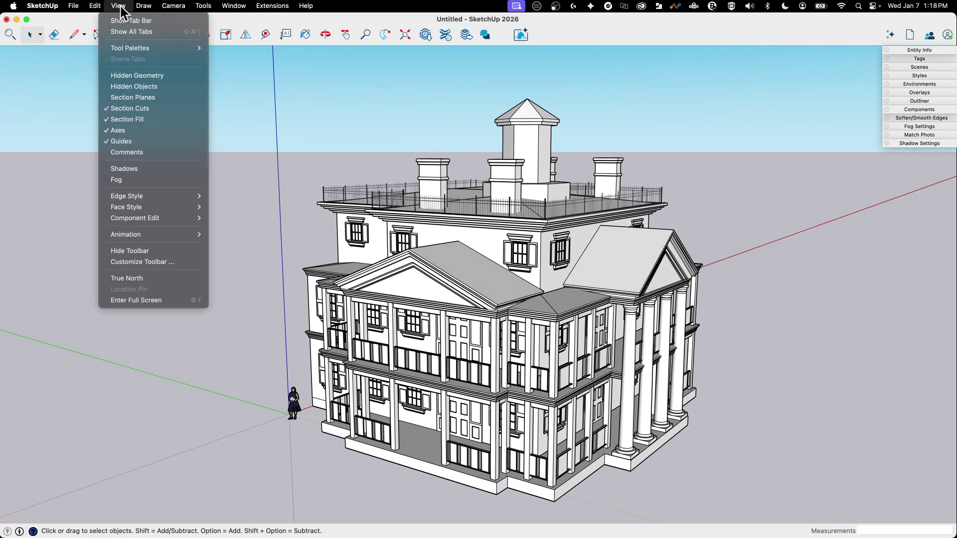
{"action": "left_click", "coordinate": [122, 75]}
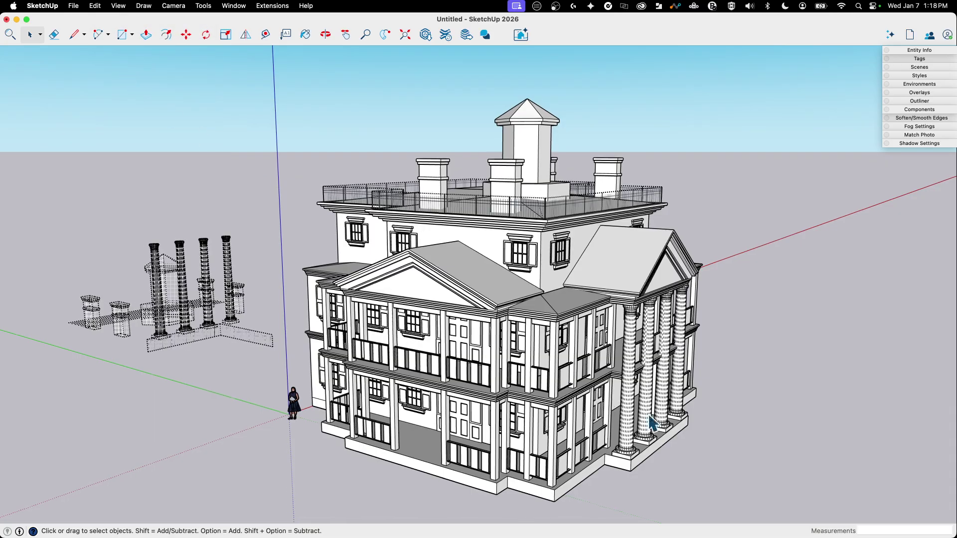
{"action": "scroll", "coordinate": [652, 423], "scroll_direction": "up", "scroll_amount": 15}
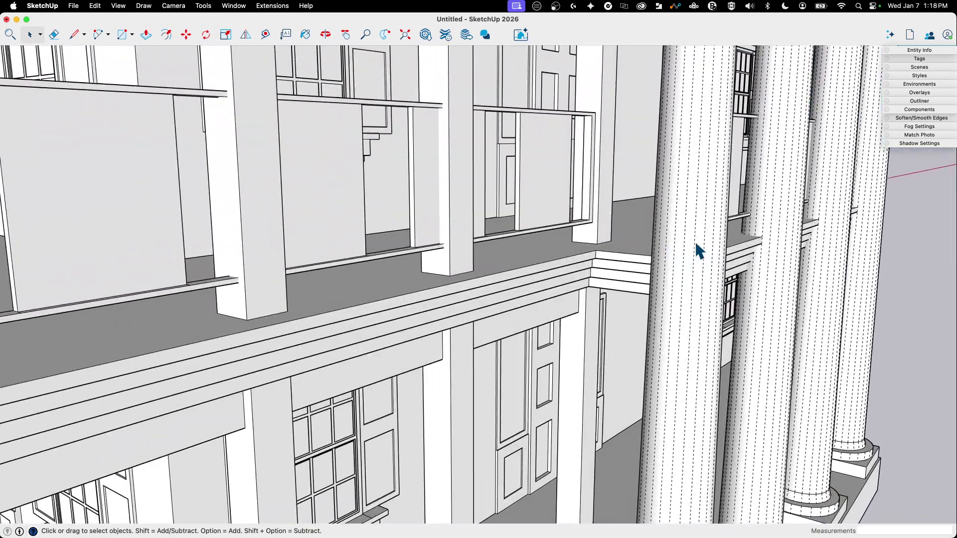
{"action": "scroll", "coordinate": [699, 249], "scroll_direction": "down", "scroll_amount": 15}
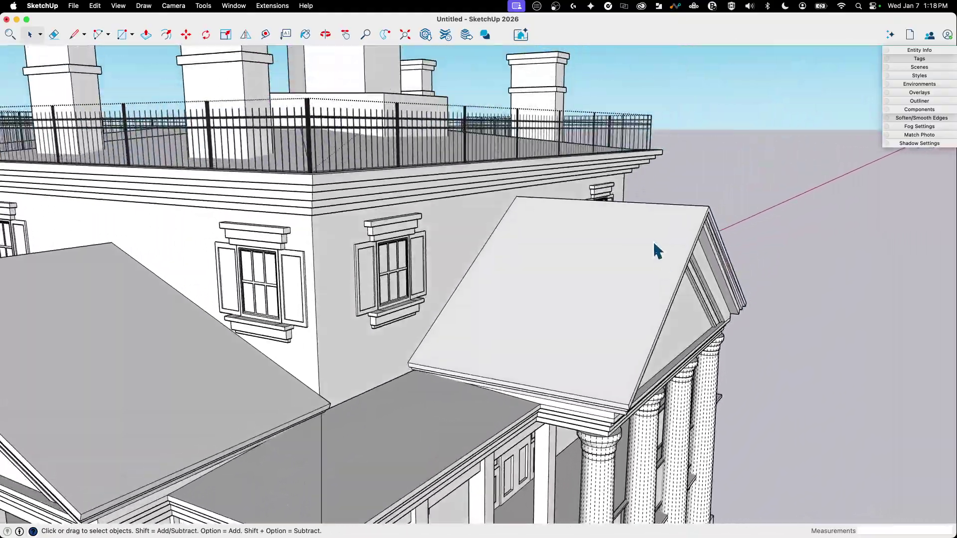
{"action": "middle_click_drag", "start_coordinate": [654, 242], "coordinate": [590, 341]}
{"action": "middle_click_drag", "start_coordinate": [652, 333], "coordinate": [602, 391]}
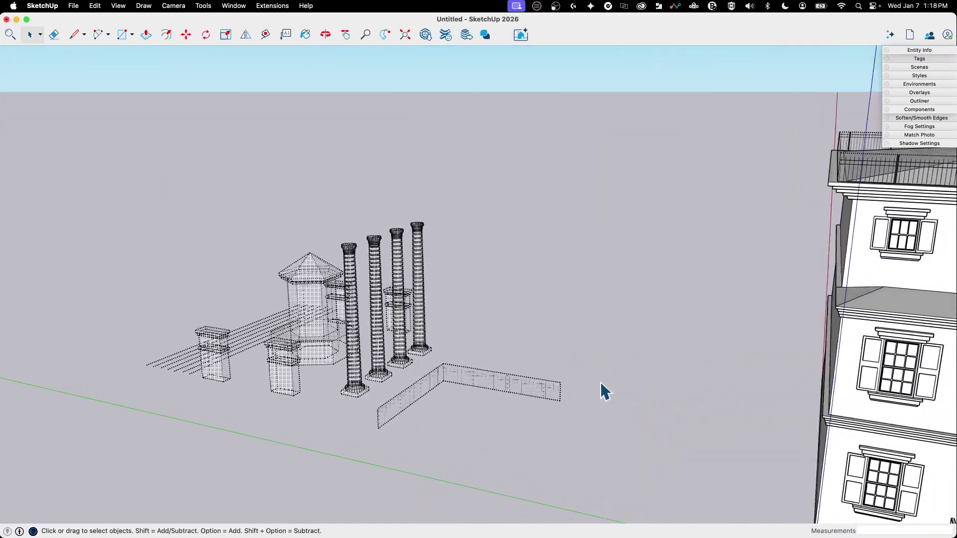
Select all the hidden copies of the cupola, chimneys, columns, railing and lines beside the mansion, and clear the selection
{"action": "scroll", "coordinate": [149, 207], "scroll_direction": "down", "scroll_amount": 2}
{"action": "left_click_drag", "start_coordinate": [107, 187], "coordinate": [579, 466]}
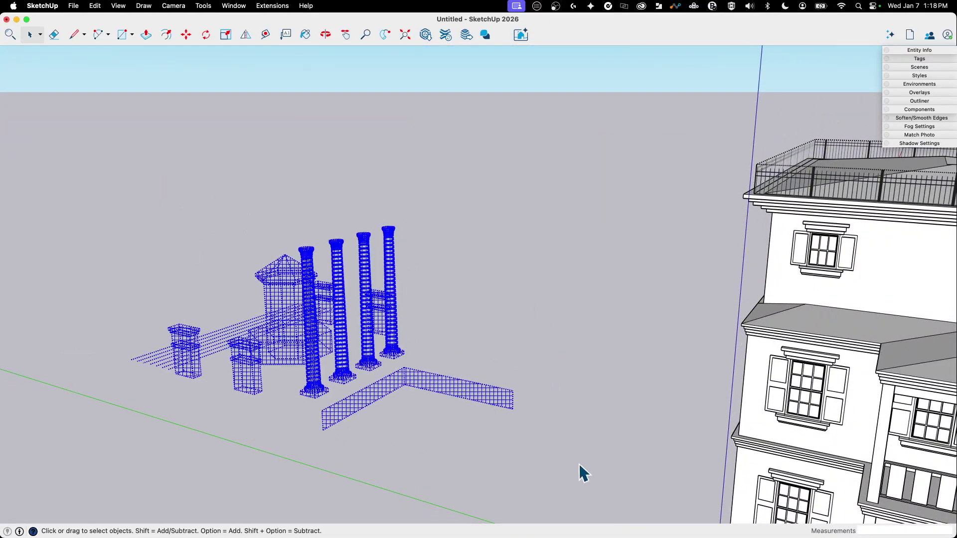
{"action": "right_click", "coordinate": [294, 278]}
{"action": "left_click", "coordinate": [680, 318]}
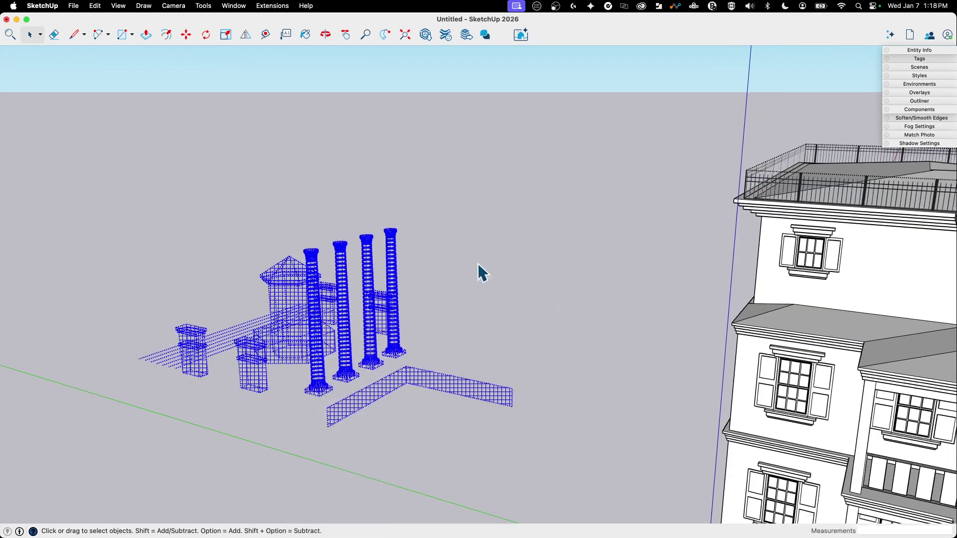
{"action": "left_click", "coordinate": [476, 264]}
Turn off the display of hidden geometry for the whole model
{"action": "scroll", "coordinate": [473, 266], "scroll_direction": "down", "scroll_amount": 2}
{"action": "middle_click_drag", "start_coordinate": [200, 250], "coordinate": [115, 13]}
{"action": "left_click", "coordinate": [117, 6]}
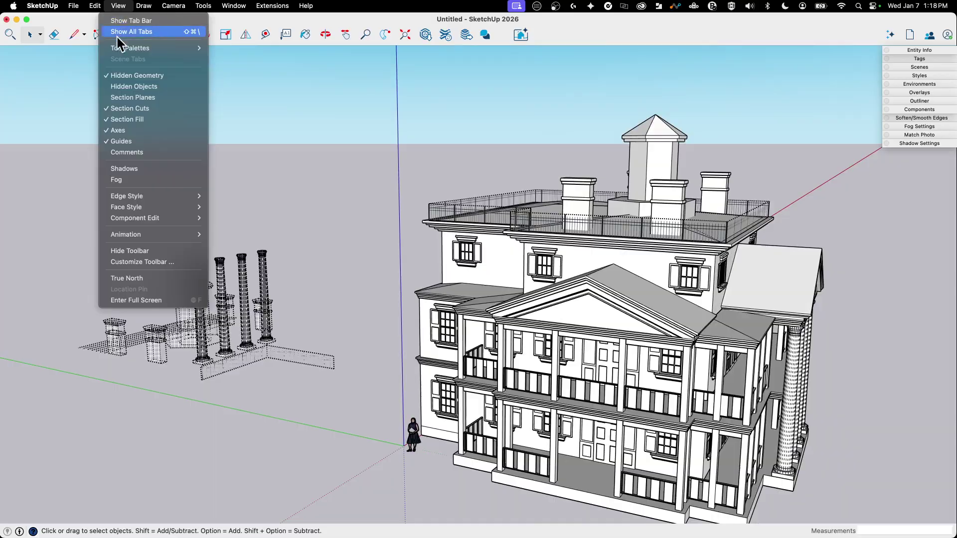
{"action": "left_click", "coordinate": [121, 75]}
{"action": "middle_click_drag", "start_coordinate": [78, 181], "coordinate": [369, 231]}
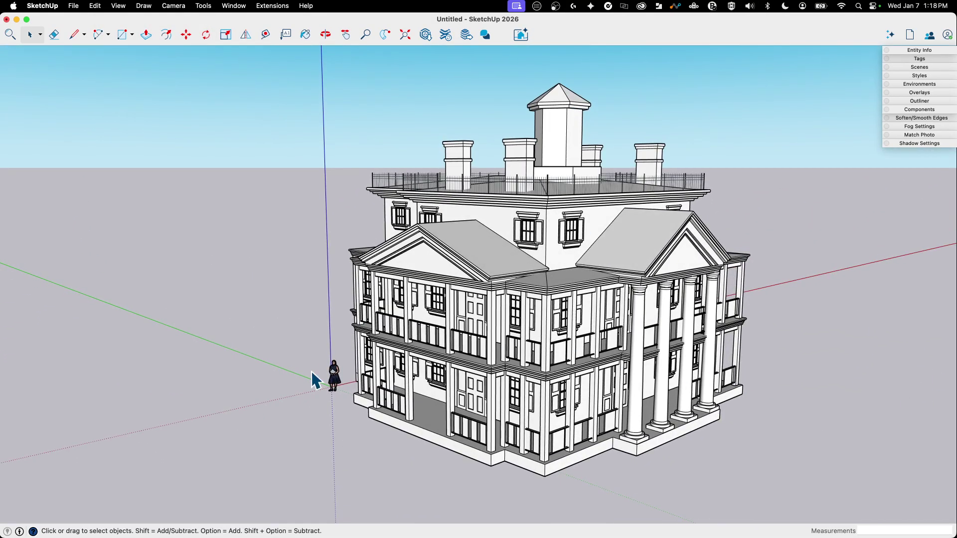
Hide the sloping roof face on the near side of the front porch gable
{"action": "middle_click_drag", "start_coordinate": [398, 366], "coordinate": [305, 194]}
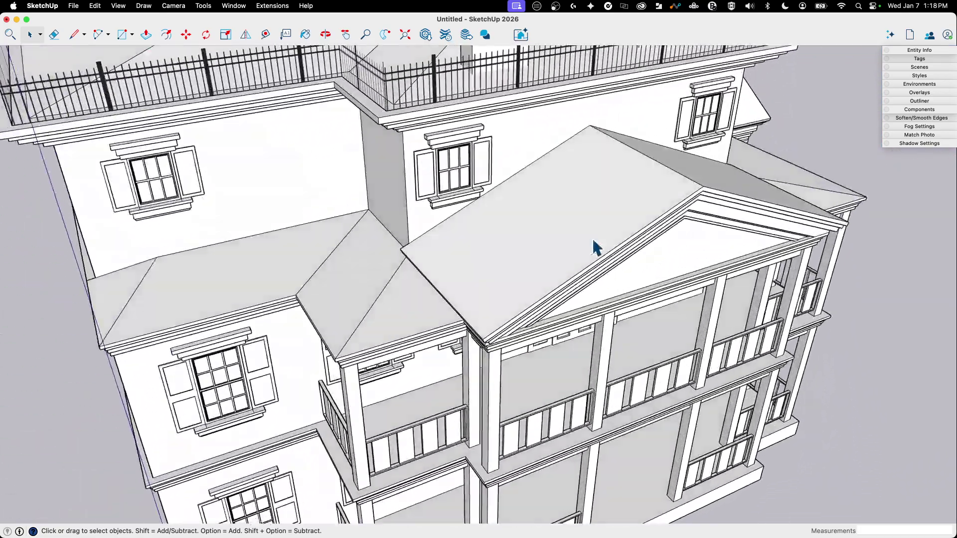
{"action": "middle_click_drag", "start_coordinate": [596, 247], "coordinate": [561, 225]}
{"action": "left_click", "coordinate": [561, 226]}
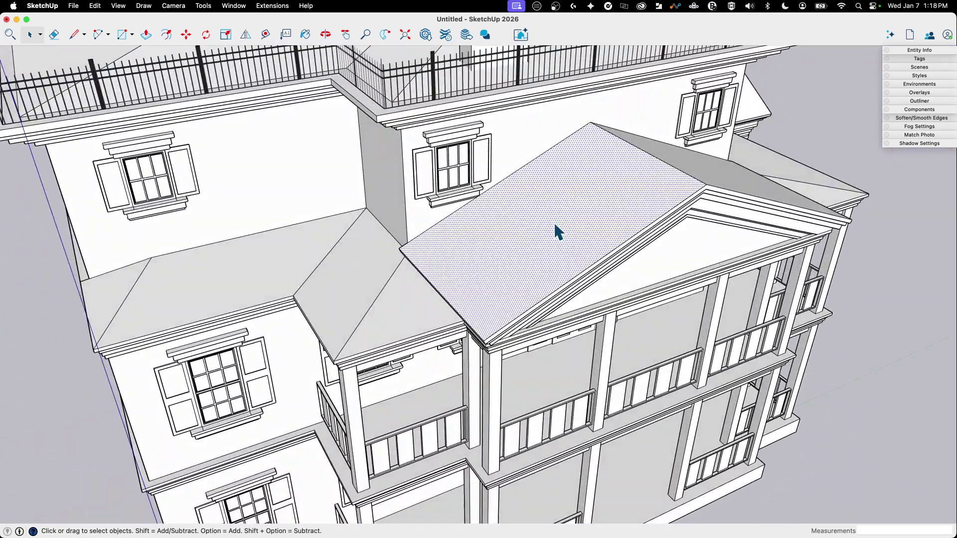
{"action": "right_click", "coordinate": [556, 224]}
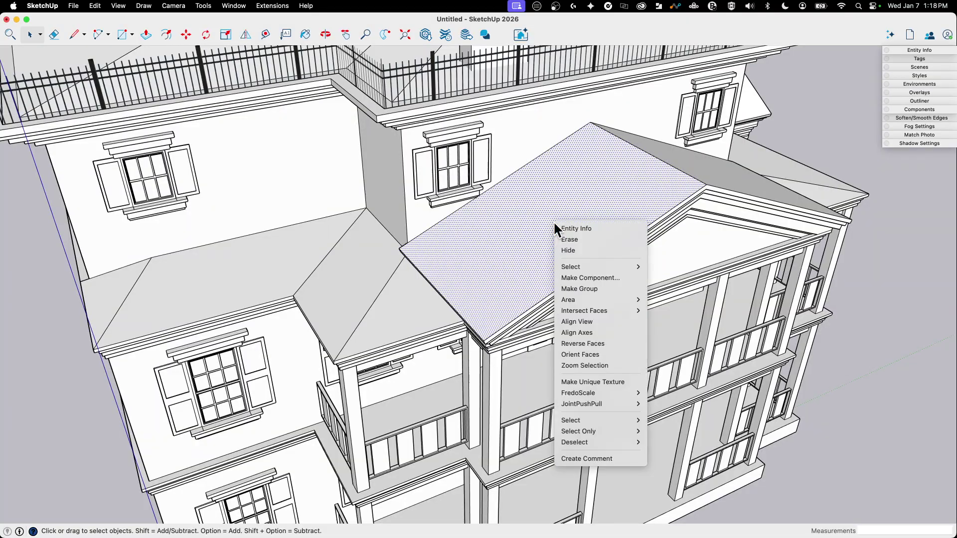
{"action": "left_click", "coordinate": [578, 251]}
Erase the interior face inside the porch gable beneath the hidden roof face
{"action": "middle_click_drag", "start_coordinate": [588, 250], "coordinate": [545, 141]}
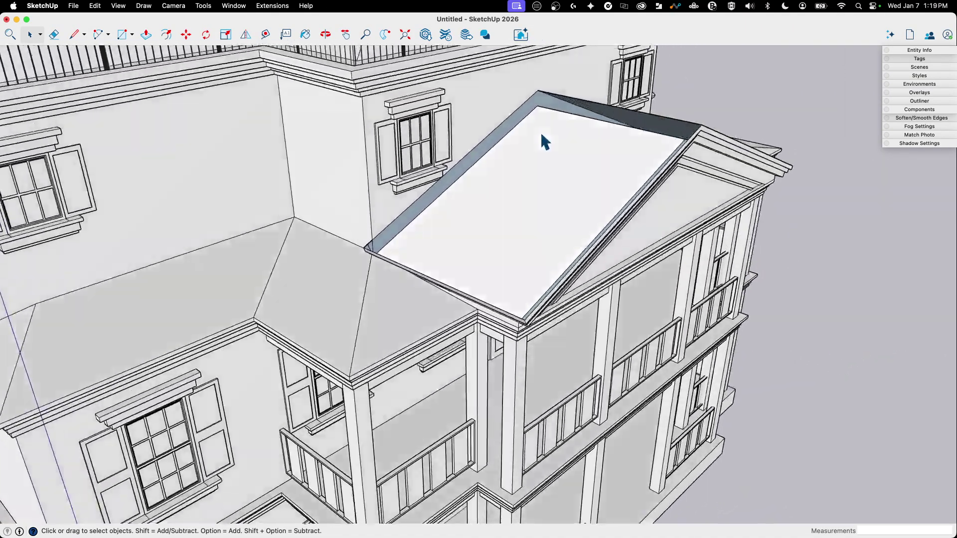
{"action": "scroll", "coordinate": [614, 156], "scroll_direction": "up", "scroll_amount": 3}
{"action": "middle_click_drag", "start_coordinate": [614, 155], "coordinate": [587, 199]}
{"action": "left_click", "coordinate": [543, 159]}
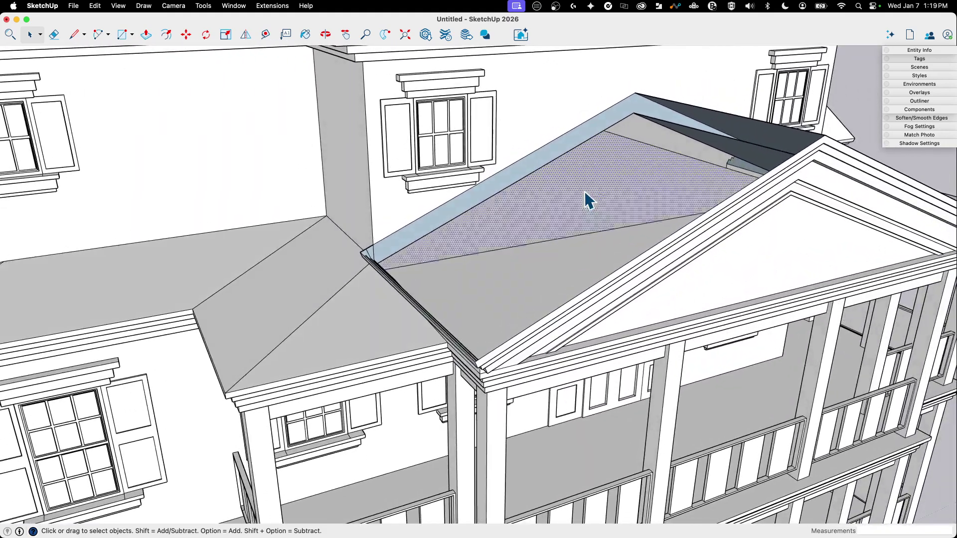
{"action": "middle_click_drag", "start_coordinate": [584, 191], "coordinate": [585, 191]}
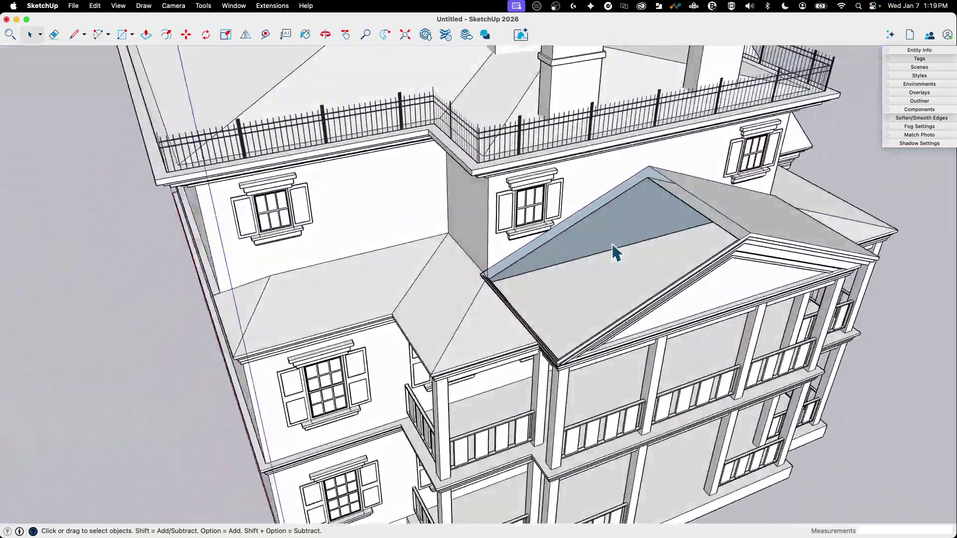
Unhide the sloping roof face of the front porch gable
{"action": "middle_click_drag", "start_coordinate": [616, 253], "coordinate": [267, 128]}
{"action": "left_click", "coordinate": [95, 5]}
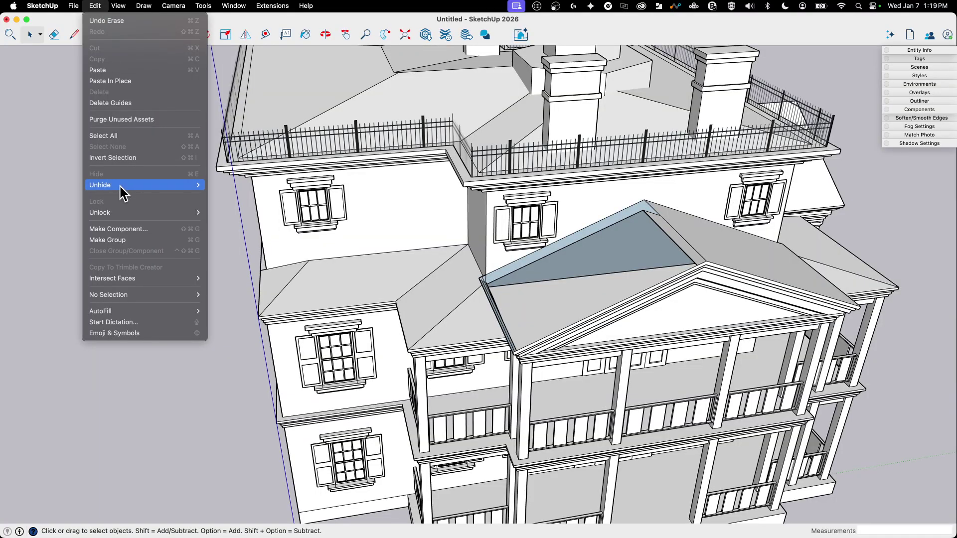
{"action": "left_click", "coordinate": [247, 201]}
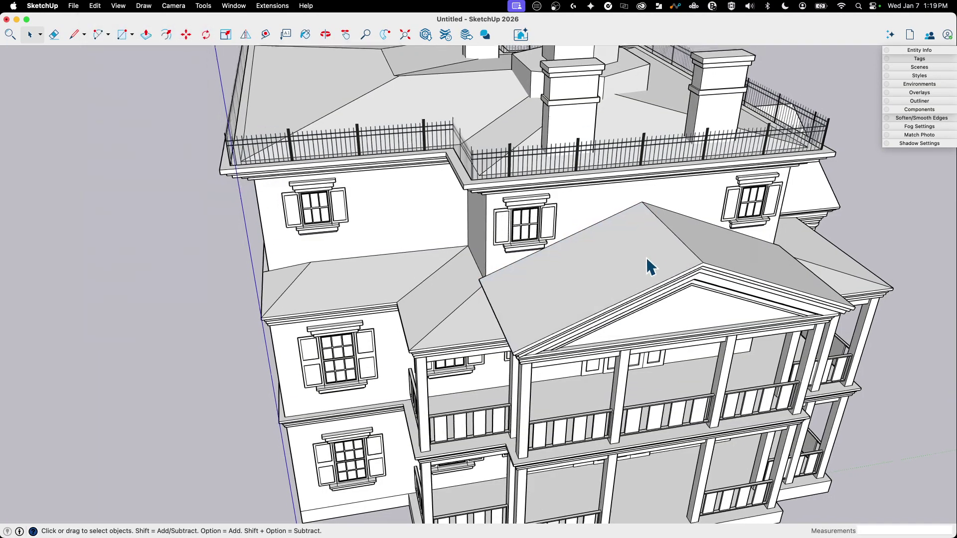
{"action": "key", "text": "super+shift+e"}
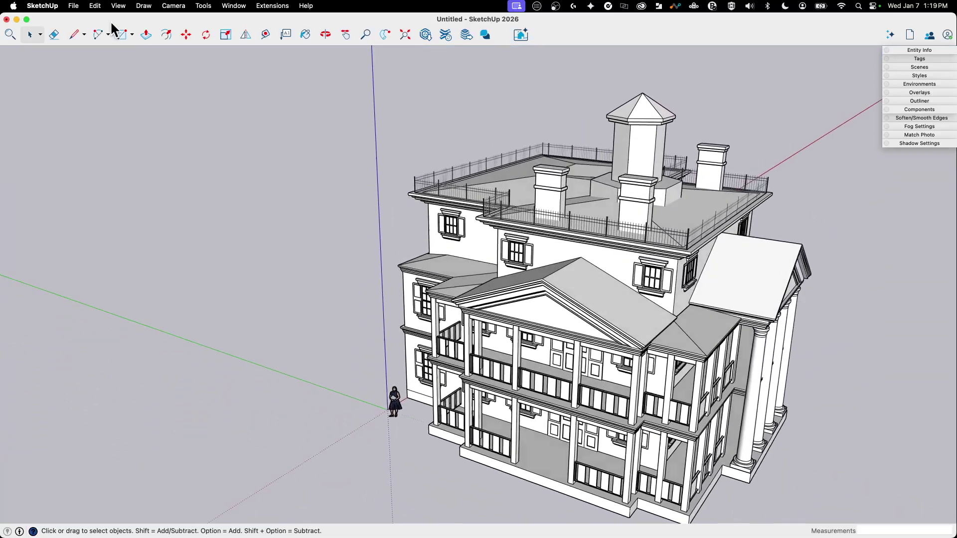
Show hidden geometry again and bring the hidden copies beside the mansion into view
{"action": "left_click", "coordinate": [97, 6]}
{"action": "mouse_move", "coordinate": [111, 9]}
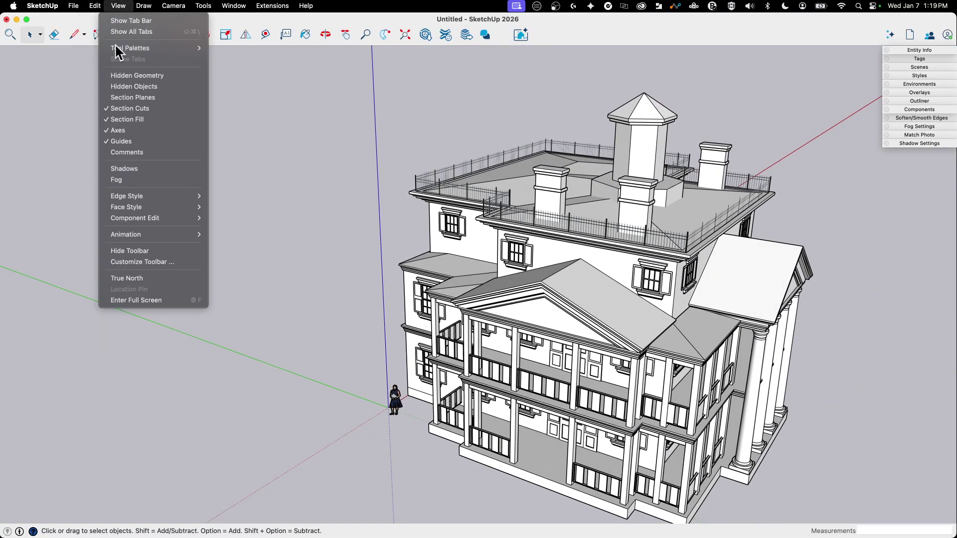
{"action": "left_click", "coordinate": [127, 76]}
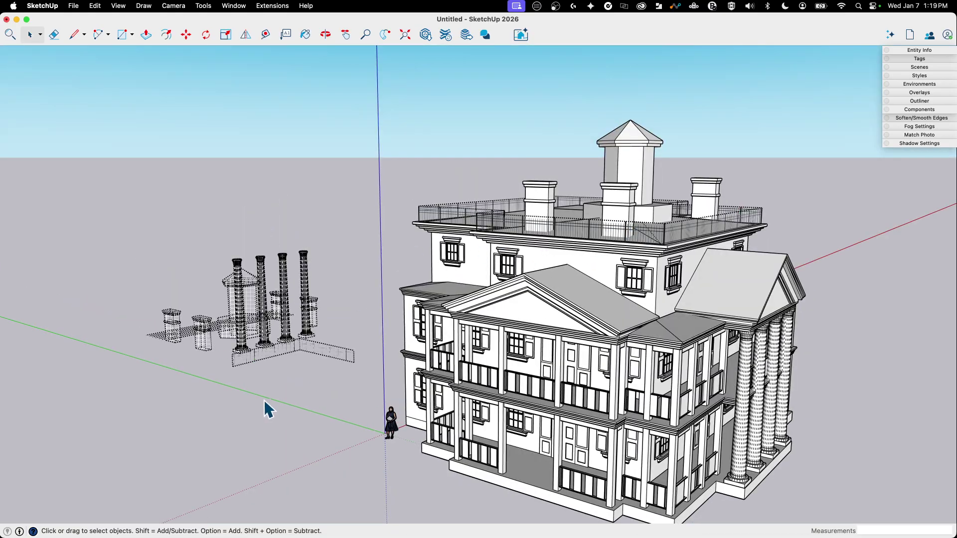
{"action": "middle_click_drag", "start_coordinate": [265, 404], "coordinate": [496, 239]}
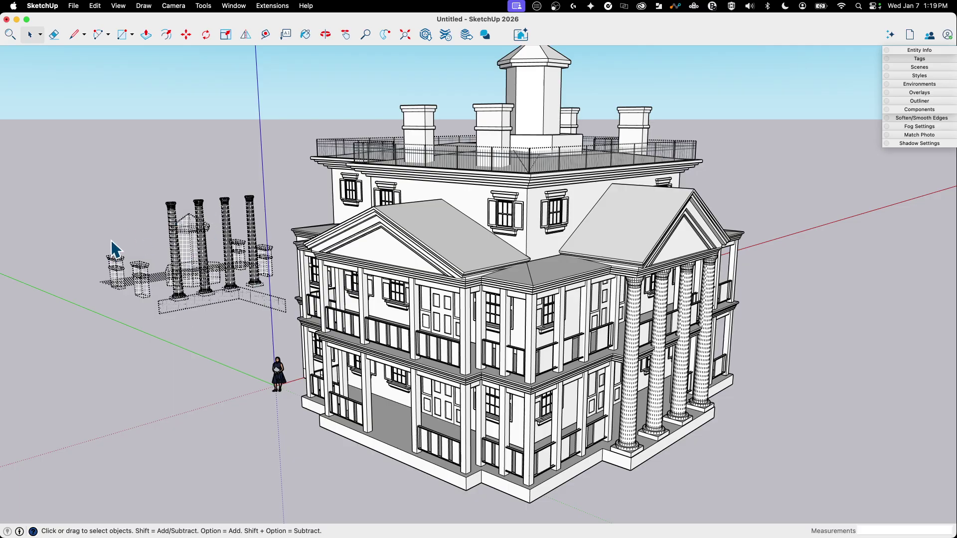
{"action": "mouse_move", "coordinate": [209, 282]}
{"action": "middle_mouse_down"}
{"action": "mouse_move", "coordinate": [395, 394]}
{"action": "mouse_move", "coordinate": [406, 378]}
{"action": "middle_mouse_up"}
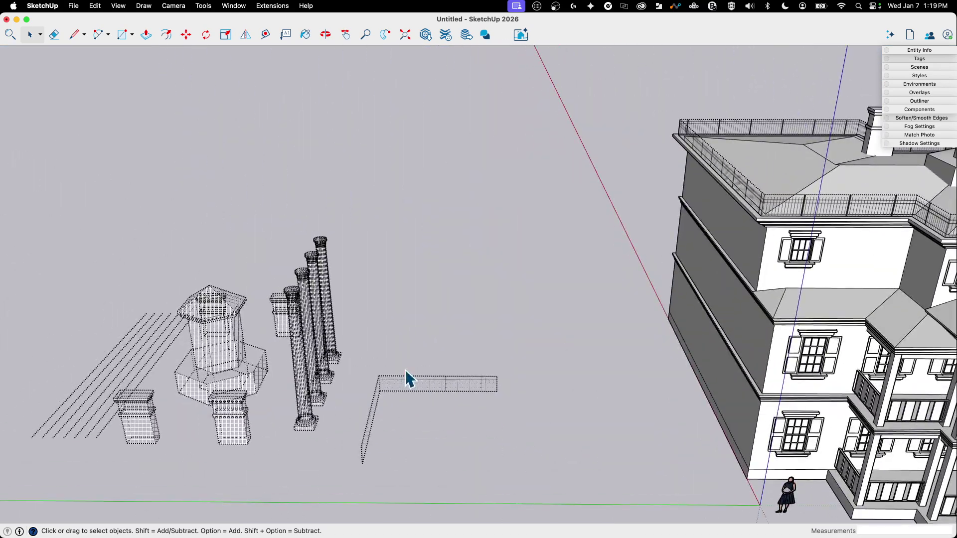
Draw a long straight edge across the hidden lines, cupola and columns beside the mansion
{"action": "key", "text": "l"}
{"action": "left_click", "coordinate": [486, 359]}
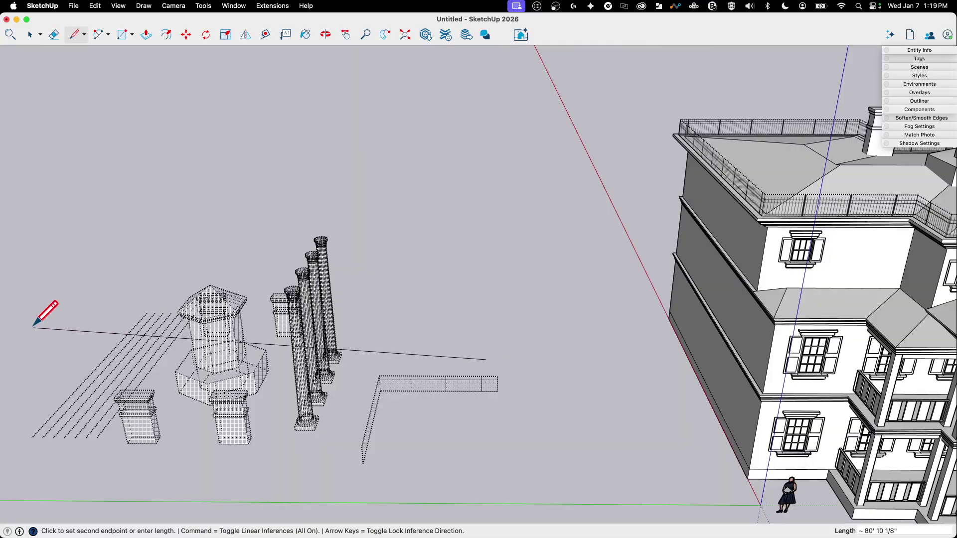
{"action": "left_click", "coordinate": [13, 357]}
Select segments of the hidden parallel lines and the new edge to check how they split at their crossings
{"action": "middle_click_drag", "start_coordinate": [14, 356], "coordinate": [307, 399]}
{"action": "key", "text": "space"}
{"action": "left_click", "coordinate": [303, 395]}
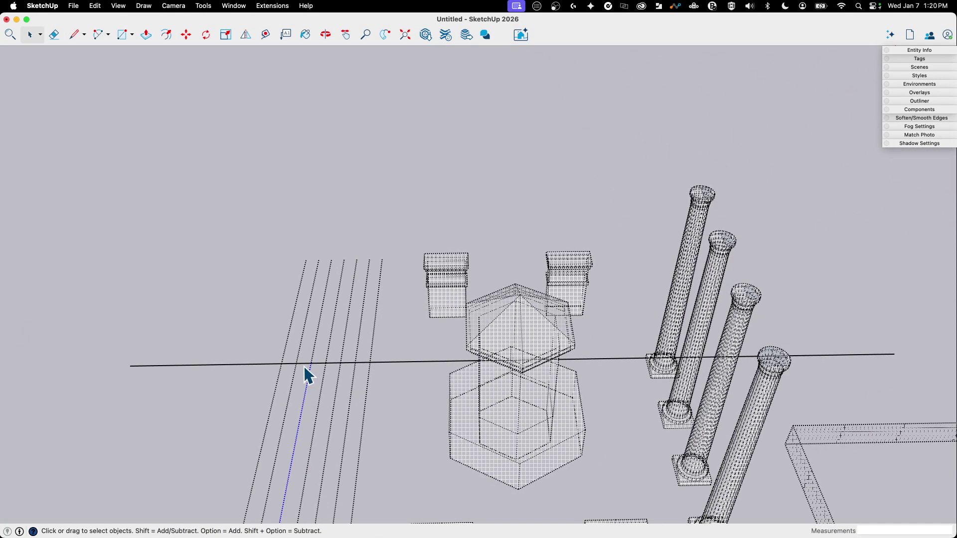
{"action": "scroll", "coordinate": [304, 365], "scroll_direction": "up", "scroll_amount": 5}
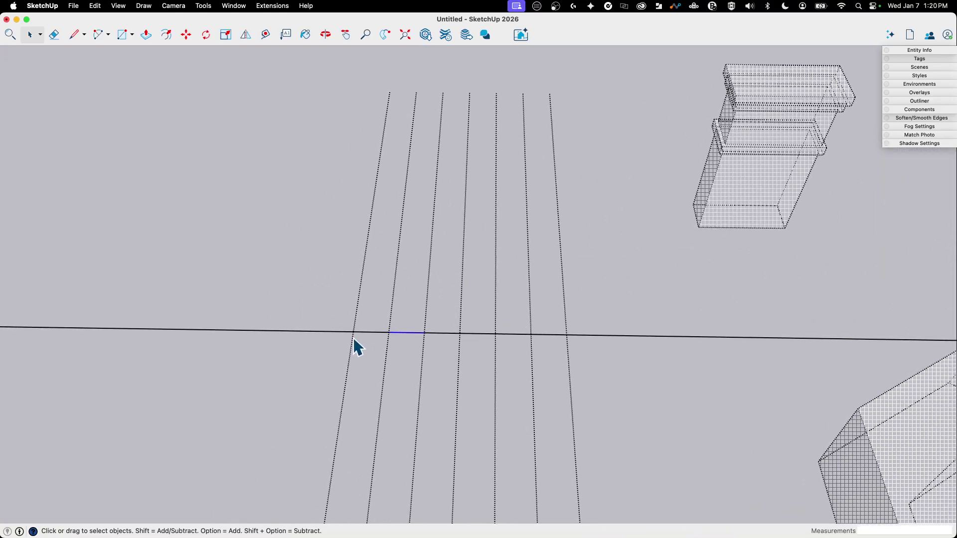
Turn off hidden geometry with the hidden copies and the new edge in view
{"action": "scroll", "coordinate": [438, 345], "scroll_direction": "down", "scroll_amount": 8}
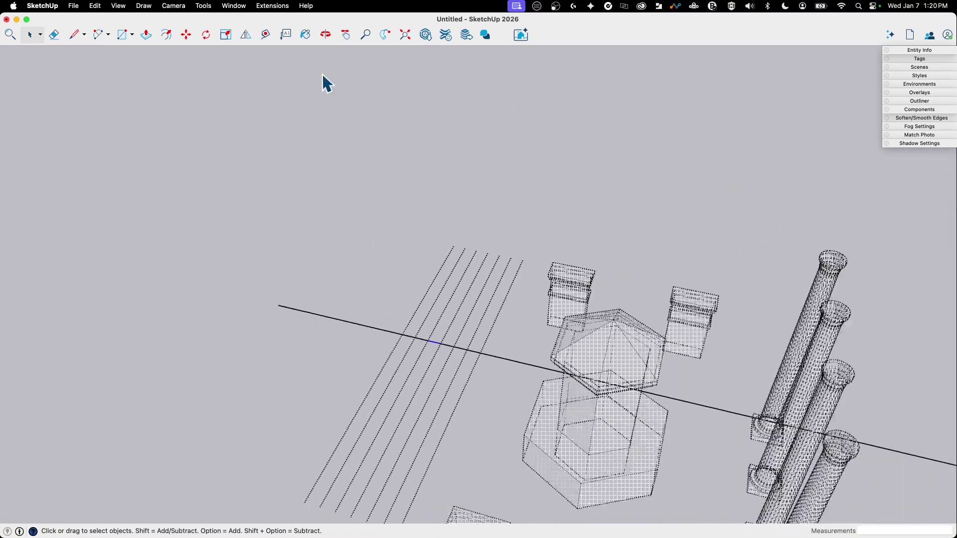
{"action": "left_click", "coordinate": [118, 6]}
{"action": "left_click", "coordinate": [130, 76]}
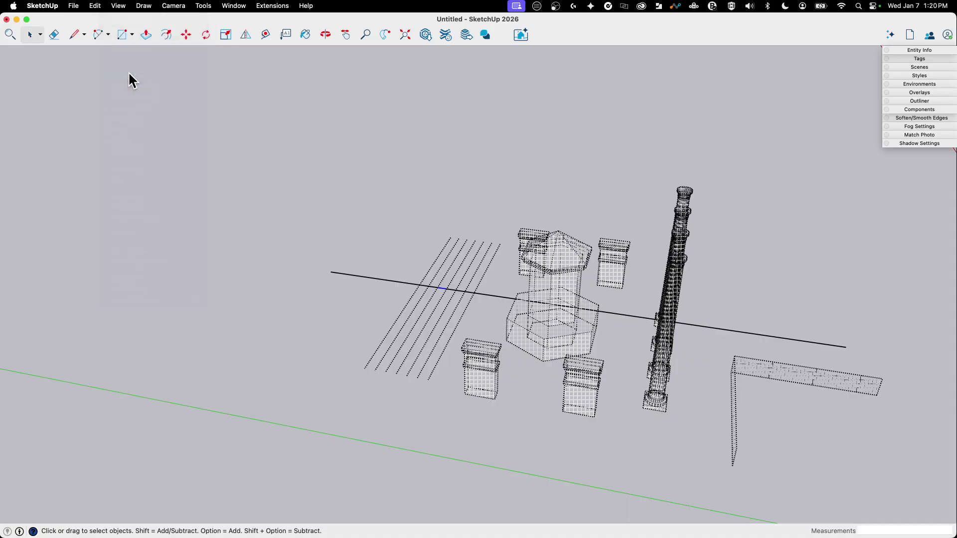
Inspect the split straight edge beside the mansion and make hidden geometry visible again
{"action": "scroll", "coordinate": [392, 278], "scroll_direction": "up", "scroll_amount": 10}
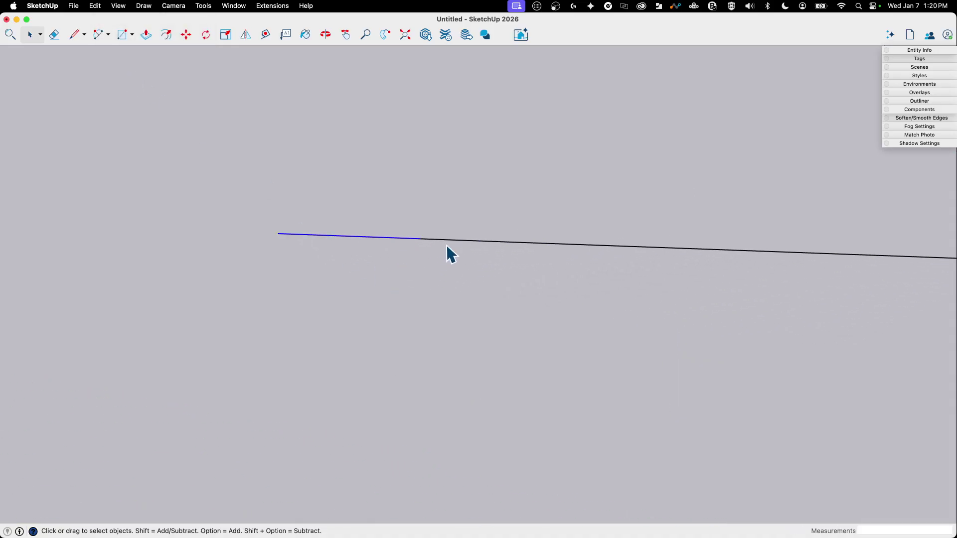
{"action": "scroll", "coordinate": [274, 289], "scroll_direction": "down", "scroll_amount": 10}
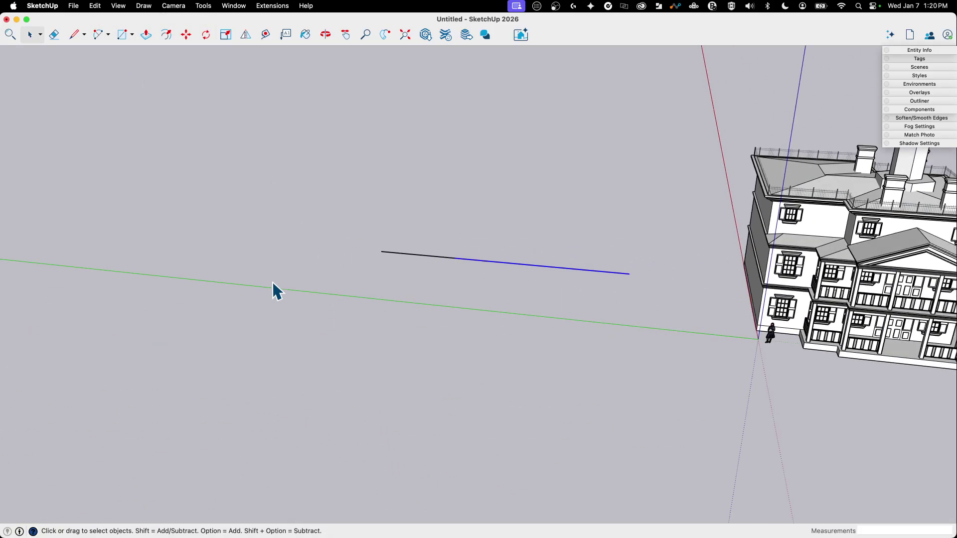
{"action": "middle_click_drag", "start_coordinate": [479, 185], "coordinate": [468, 225]}
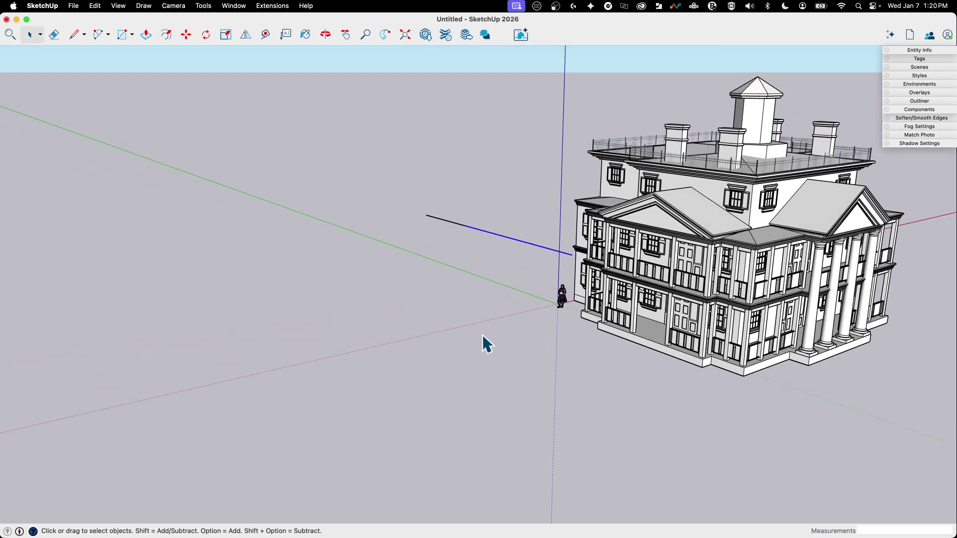
{"action": "middle_click_drag", "start_coordinate": [395, 171], "coordinate": [393, 135]}
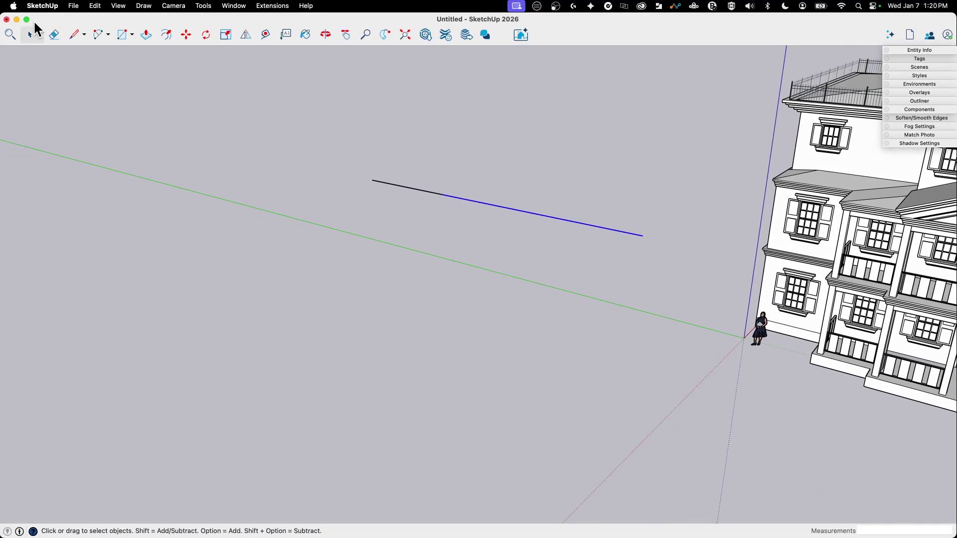
{"action": "left_click", "coordinate": [94, 6]}
{"action": "mouse_move", "coordinate": [119, 13]}
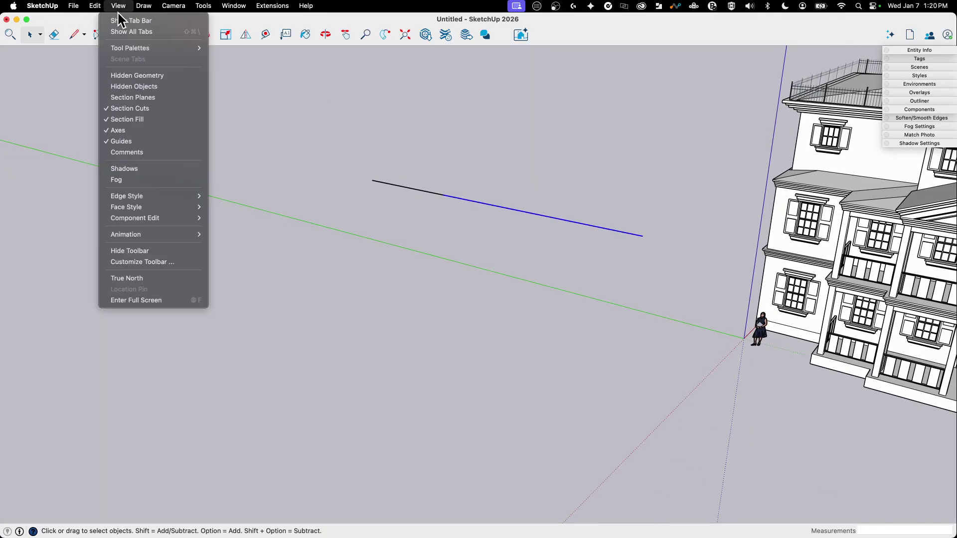
{"action": "left_click", "coordinate": [125, 79]}
Select all the hidden copies and the straight edge beside the mansion and delete them
{"action": "middle_click_drag", "start_coordinate": [587, 316], "coordinate": [288, 145]}
{"action": "left_click_drag", "start_coordinate": [293, 141], "coordinate": [752, 406]}
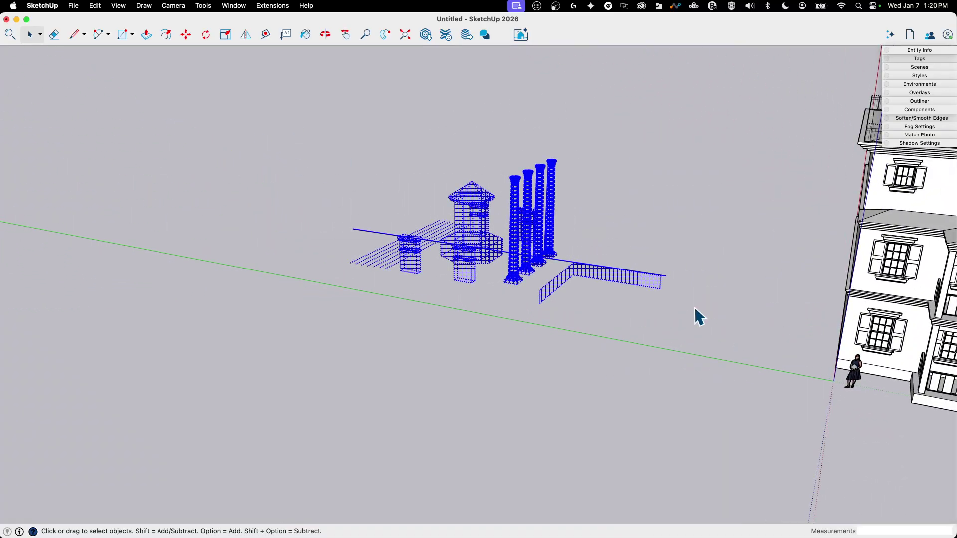
{"action": "middle_click_drag", "start_coordinate": [696, 316], "coordinate": [715, 129]}
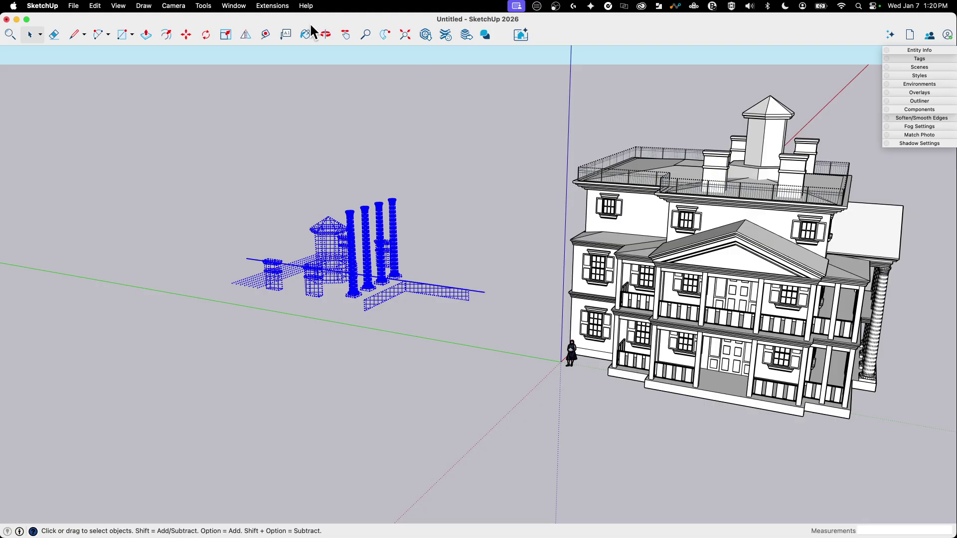
{"action": "middle_click_drag", "start_coordinate": [236, 126], "coordinate": [227, 249]}
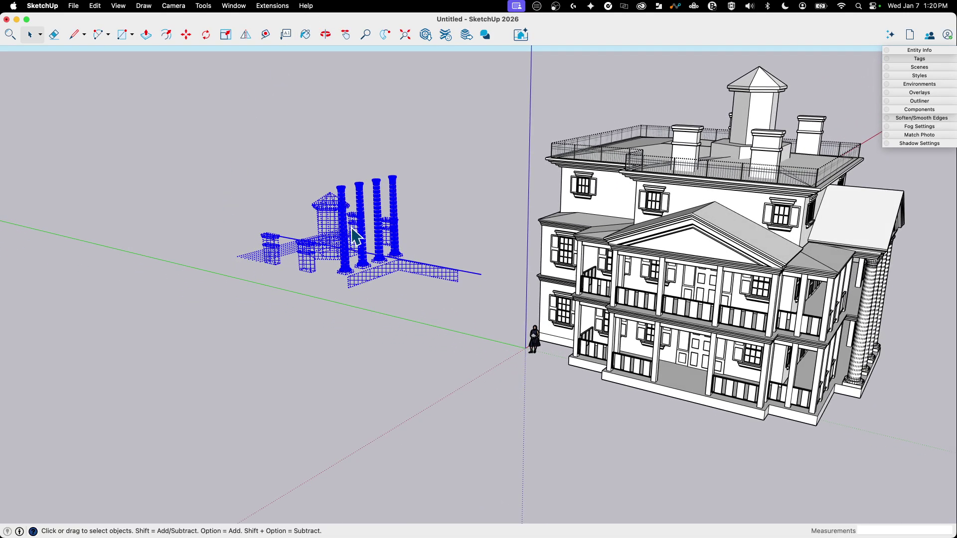
{"action": "key", "text": "Delete"}
Find the stray V-shaped pair of hidden lines on the other side of the mansion and delete it
{"action": "middle_click_drag", "start_coordinate": [429, 220], "coordinate": [451, 282]}
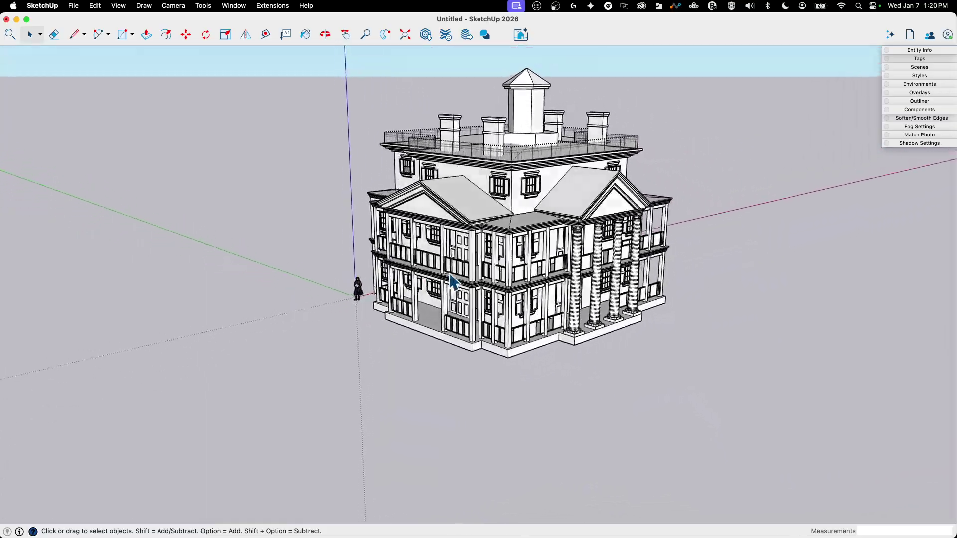
{"action": "scroll", "coordinate": [449, 275], "scroll_direction": "up", "scroll_amount": 3}
{"action": "middle_click_drag", "start_coordinate": [605, 224], "coordinate": [419, 272]}
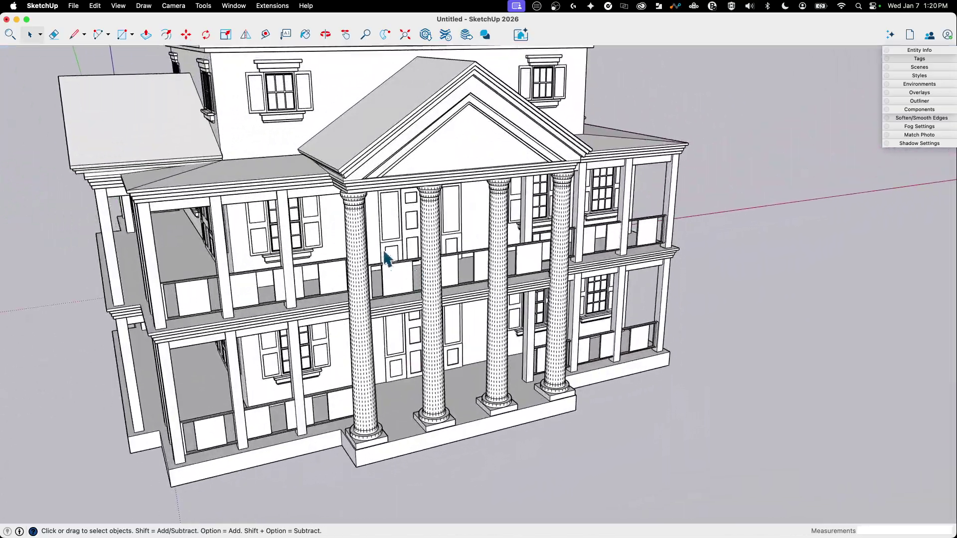
{"action": "scroll", "coordinate": [361, 237], "scroll_direction": "down", "scroll_amount": 6}
{"action": "middle_click_drag", "start_coordinate": [361, 236], "coordinate": [652, 267]}
{"action": "left_click_drag", "start_coordinate": [605, 234], "coordinate": [719, 345]}
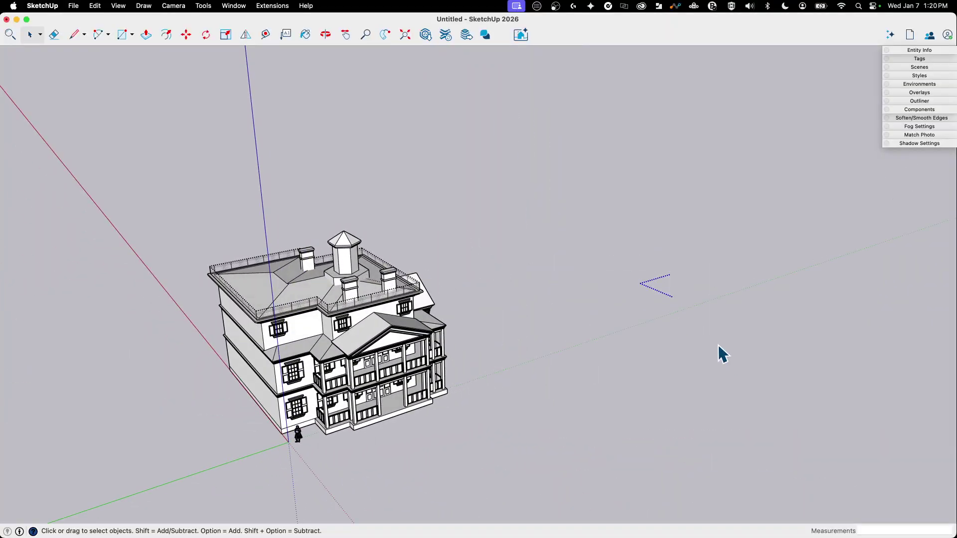
{"action": "key", "text": "Delete"}
Turn off hidden geometry with the whole mansion in view
{"action": "middle_click_drag", "start_coordinate": [718, 345], "coordinate": [315, 117]}
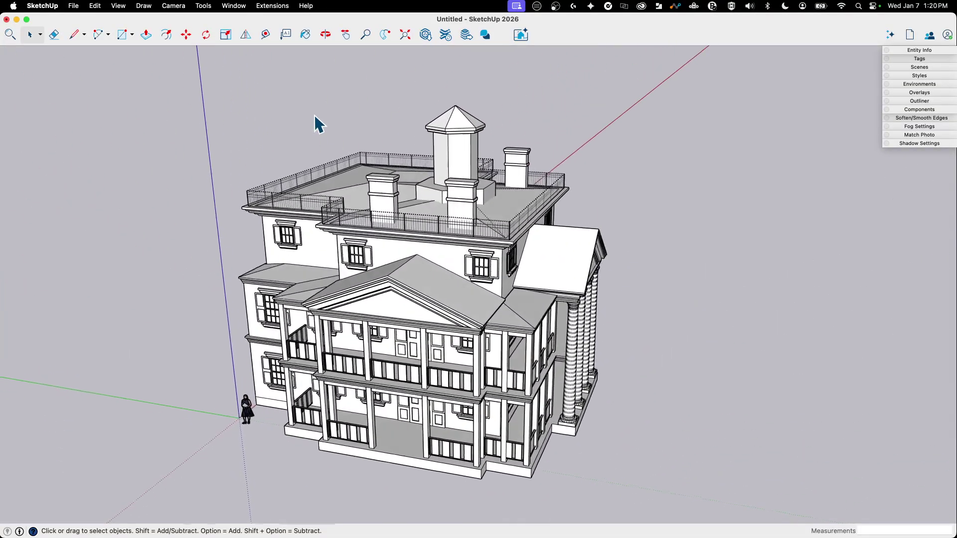
{"action": "scroll", "coordinate": [314, 116], "scroll_direction": "up", "scroll_amount": 1}
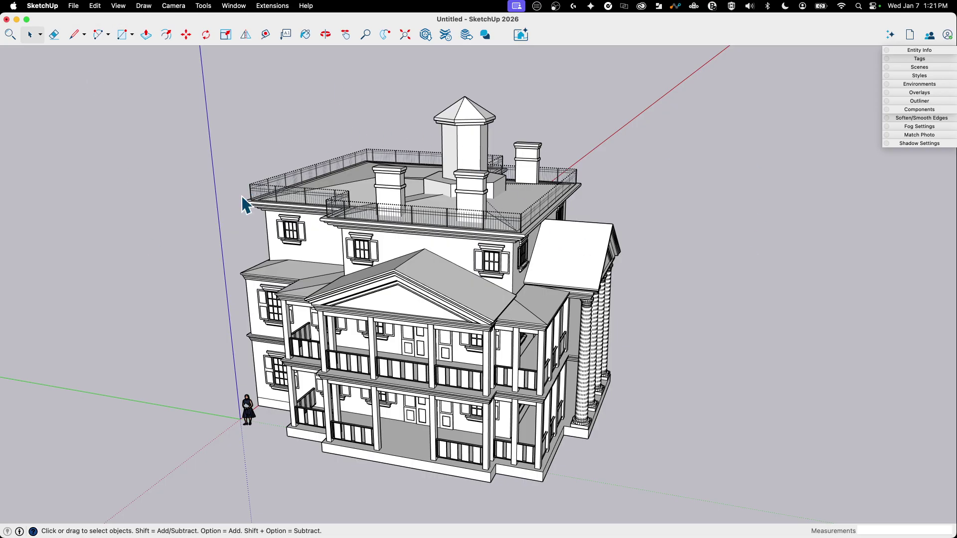
{"action": "left_click", "coordinate": [117, 6]}
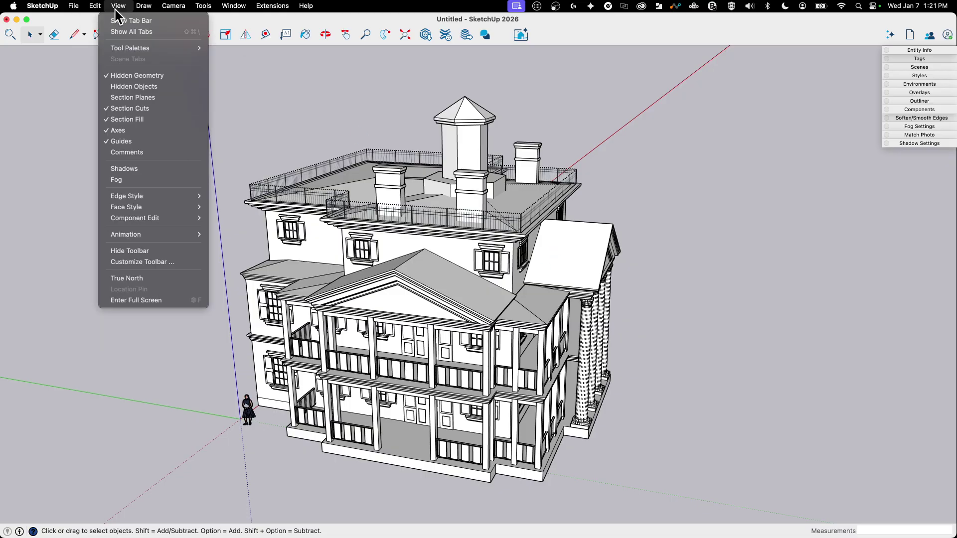
{"action": "left_click", "coordinate": [126, 74]}
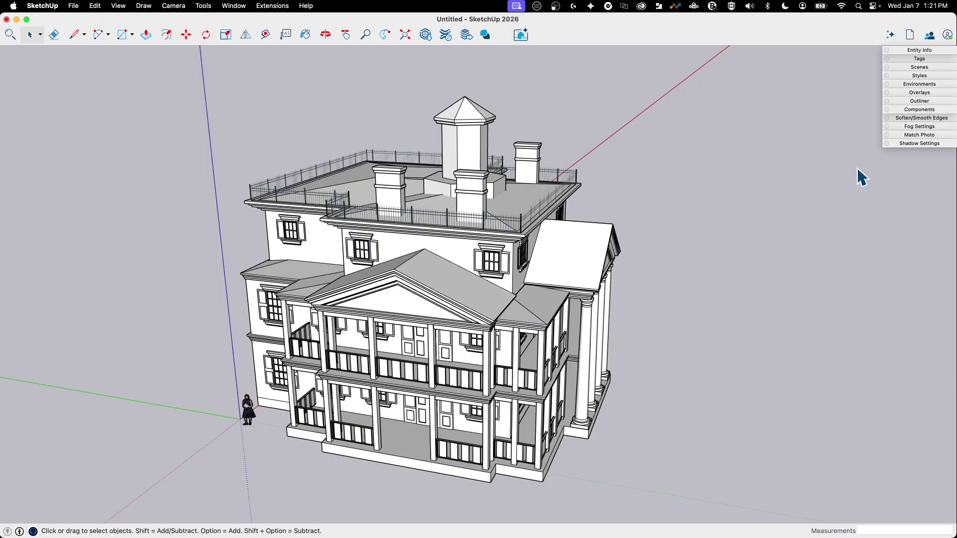
Bring up the Paint Bucket materials beside the mansion and look through the Colors In Model swatches
{"action": "middle_click_drag", "start_coordinate": [795, 165], "coordinate": [640, 238]}
{"action": "key", "text": "b"}
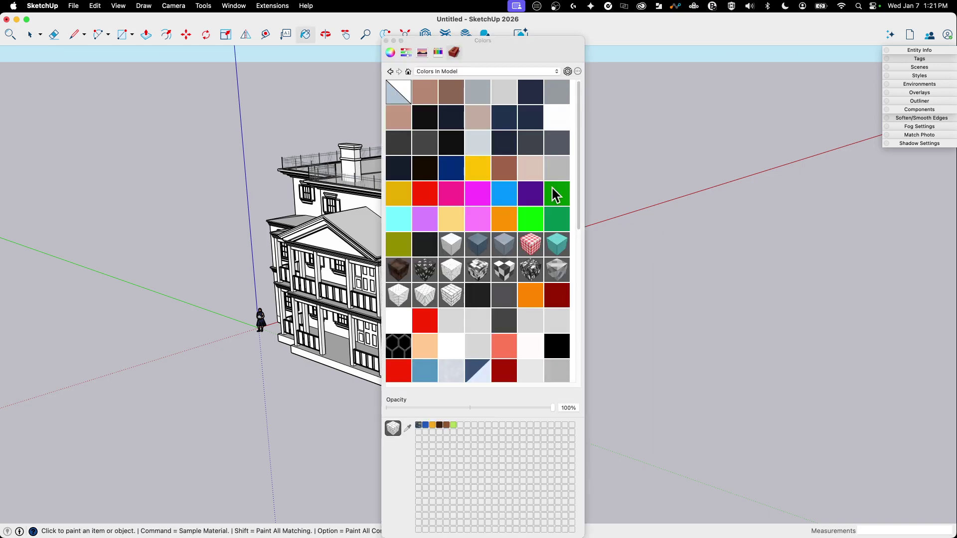
{"action": "left_click_drag", "start_coordinate": [482, 42], "coordinate": [695, 28]}
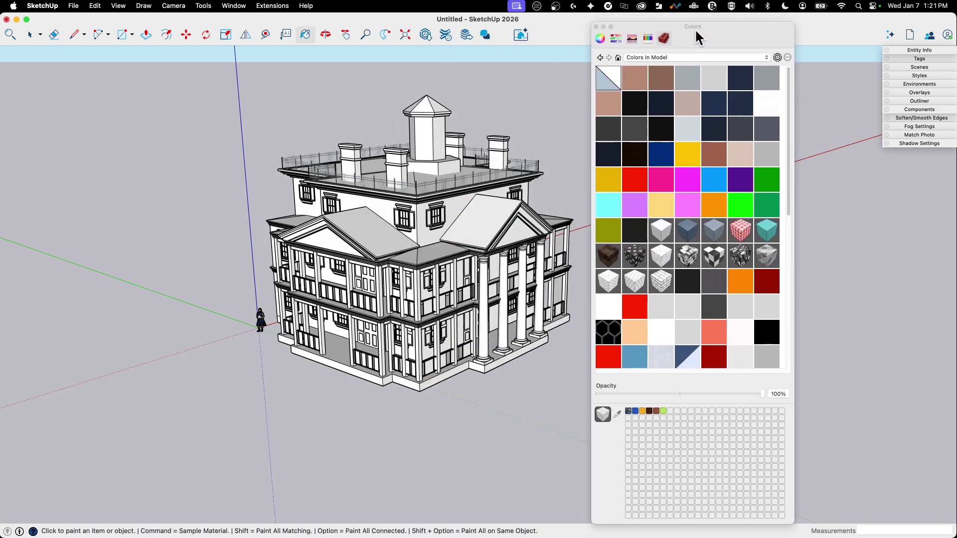
{"action": "scroll", "coordinate": [788, 140], "scroll_direction": "down", "scroll_amount": 2}
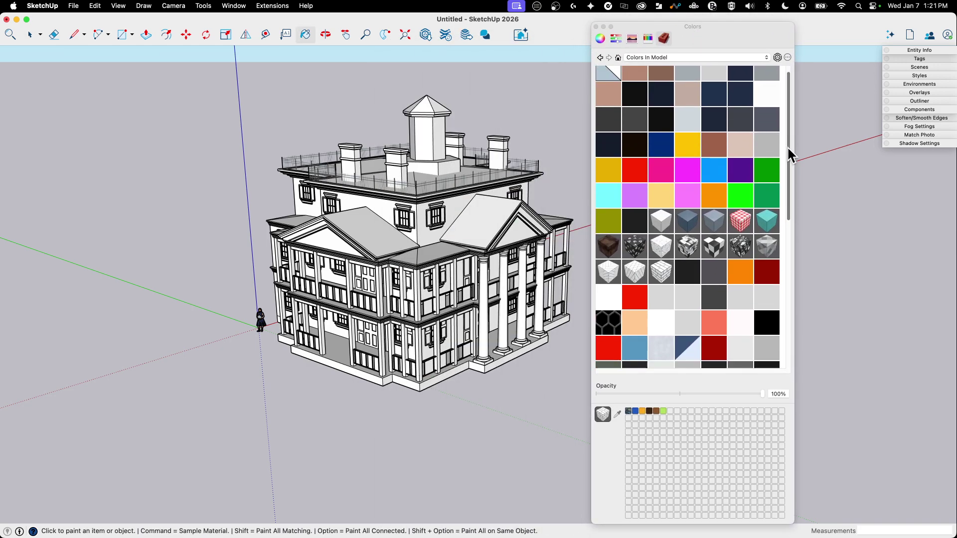
{"action": "left_click_drag", "start_coordinate": [788, 149], "coordinate": [797, 325]}
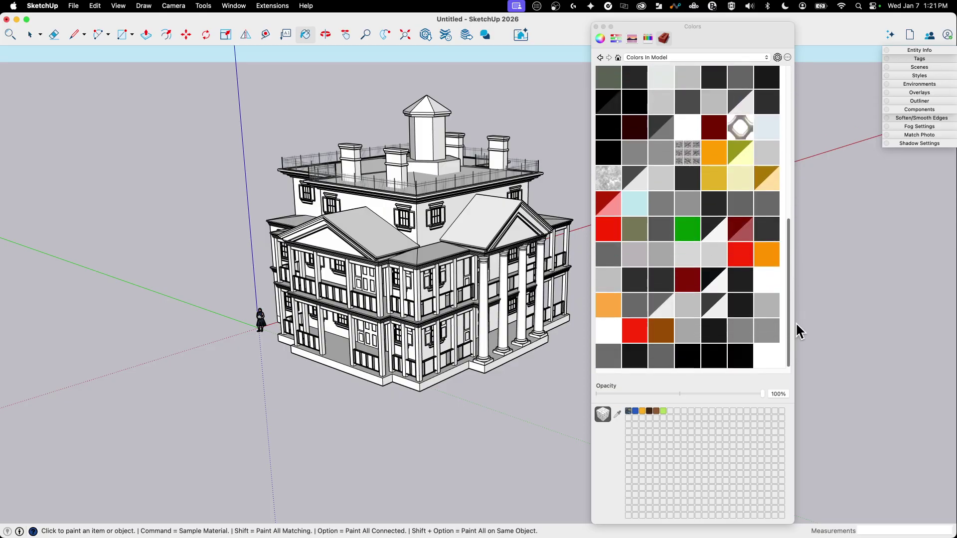
{"action": "scroll", "coordinate": [354, 306], "scroll_direction": "up", "scroll_amount": 10}
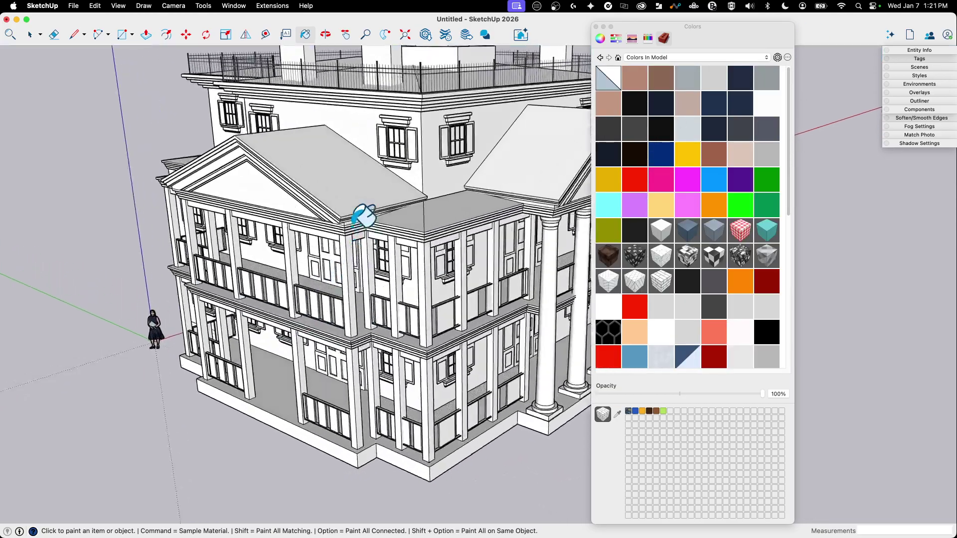
Examine the materials on the scale figure up close and compare them with the mansion's surfaces
{"action": "scroll", "coordinate": [368, 176], "scroll_direction": "down", "scroll_amount": 5}
{"action": "scroll", "coordinate": [257, 367], "scroll_direction": "up", "scroll_amount": 10}
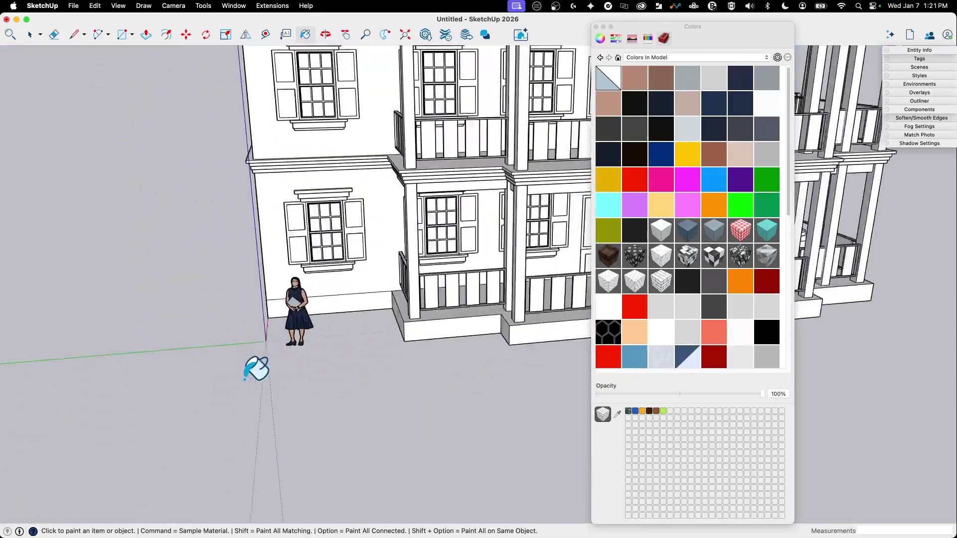
{"action": "scroll", "coordinate": [355, 244], "scroll_direction": "up", "scroll_amount": 8}
{"action": "scroll", "coordinate": [421, 365], "scroll_direction": "down", "scroll_amount": 3}
{"action": "scroll", "coordinate": [386, 365], "scroll_direction": "up", "scroll_amount": 3}
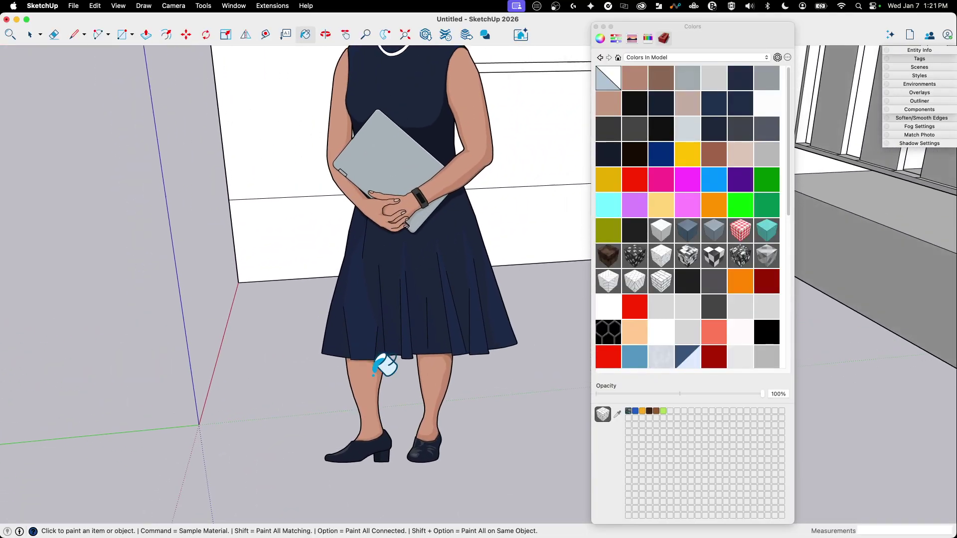
{"action": "scroll", "coordinate": [392, 214], "scroll_direction": "down", "scroll_amount": 3}
{"action": "scroll", "coordinate": [397, 212], "scroll_direction": "down", "scroll_amount": 5}
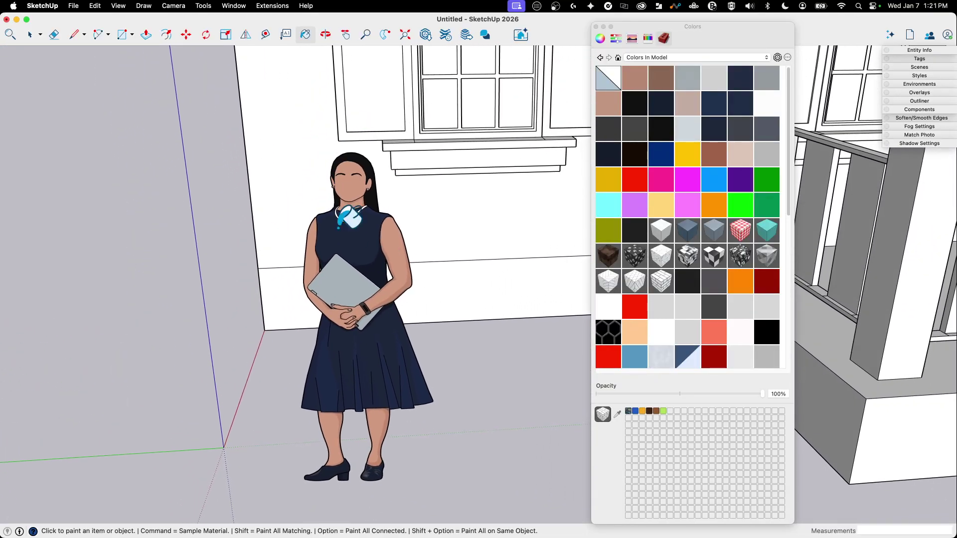
{"action": "scroll", "coordinate": [370, 255], "scroll_direction": "up", "scroll_amount": 1}
{"action": "scroll", "coordinate": [369, 255], "scroll_direction": "down", "scroll_amount": 10}
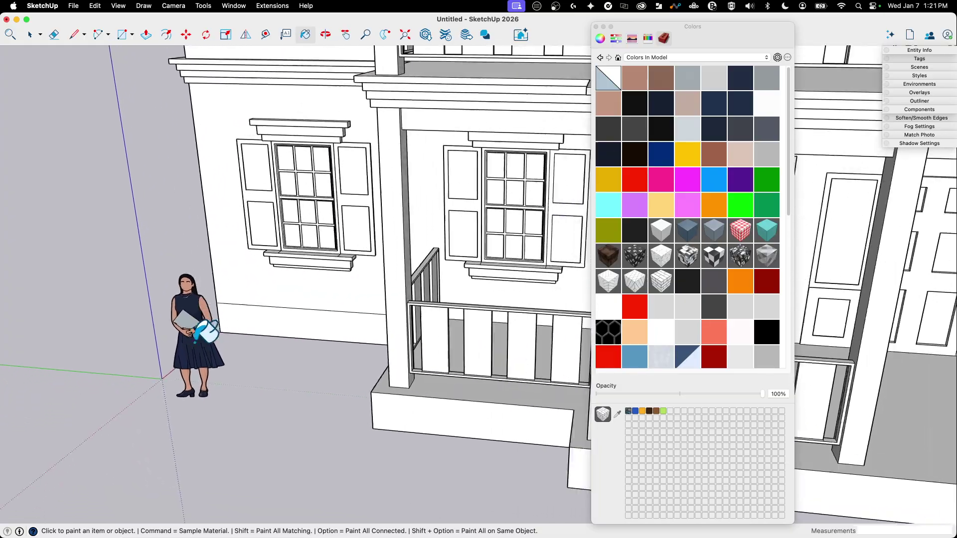
{"action": "scroll", "coordinate": [424, 344], "scroll_direction": "down", "scroll_amount": 5}
{"action": "scroll", "coordinate": [499, 234], "scroll_direction": "up", "scroll_amount": 2}
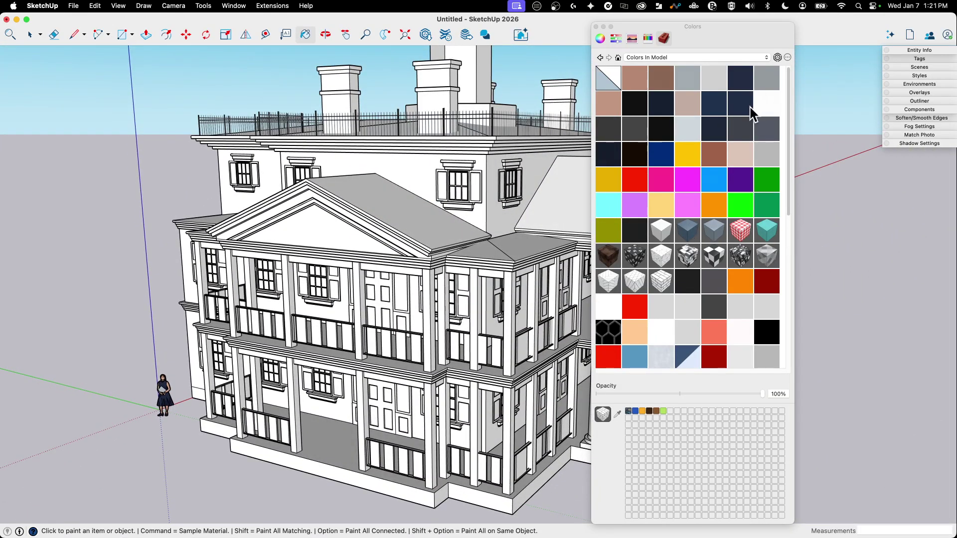
Check the full Colors In Model collection against the mansion's roofs, walls and columns
{"action": "scroll", "coordinate": [741, 184], "scroll_direction": "down", "scroll_amount": 4}
{"action": "scroll", "coordinate": [740, 180], "scroll_direction": "down", "scroll_amount": 6}
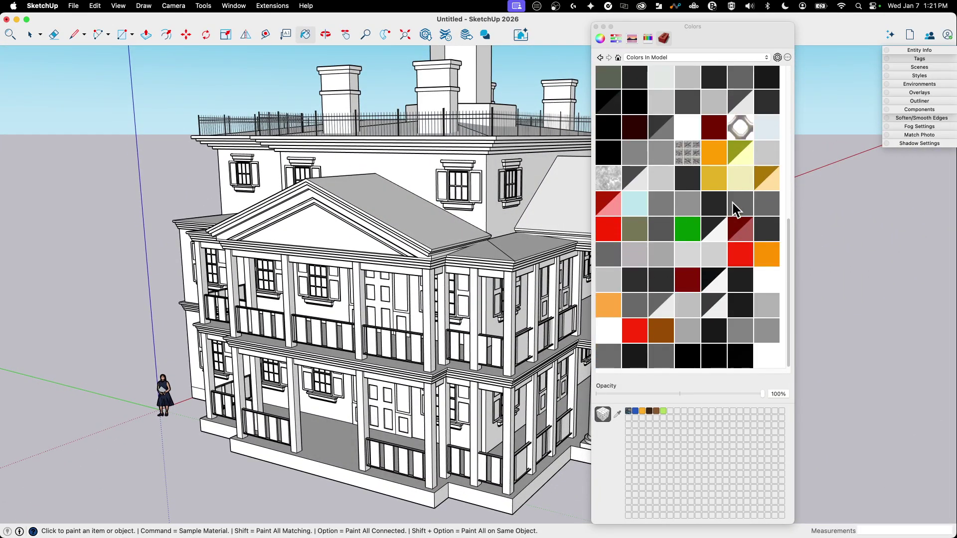
{"action": "scroll", "coordinate": [732, 202], "scroll_direction": "up", "scroll_amount": 10}
{"action": "scroll", "coordinate": [421, 220], "scroll_direction": "up", "scroll_amount": 3}
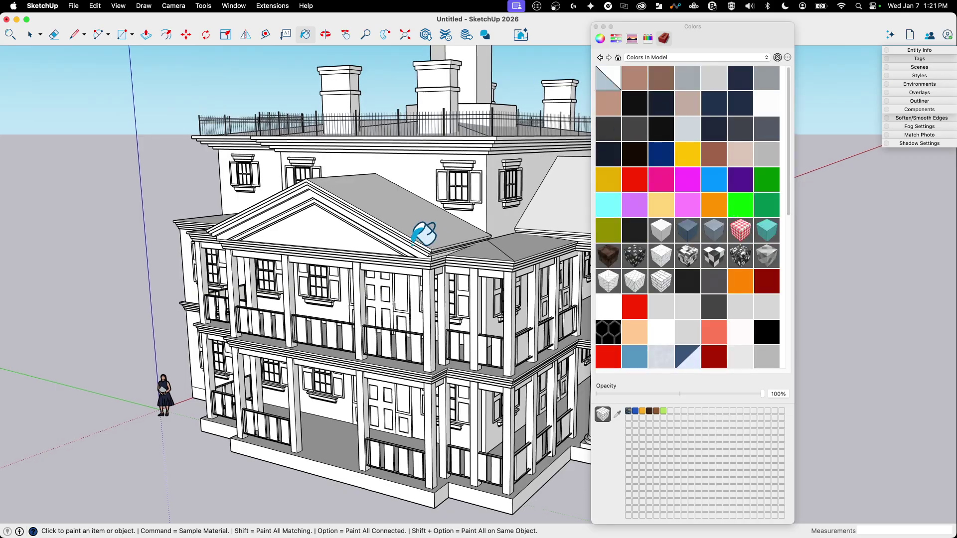
{"action": "scroll", "coordinate": [405, 225], "scroll_direction": "down", "scroll_amount": 2}
{"action": "middle_click_drag", "start_coordinate": [397, 312], "coordinate": [277, 351], "text": "shift"}
{"action": "middle_click_drag", "start_coordinate": [369, 260], "coordinate": [381, 313]}
{"action": "scroll", "coordinate": [389, 269], "scroll_direction": "down", "scroll_amount": 1}
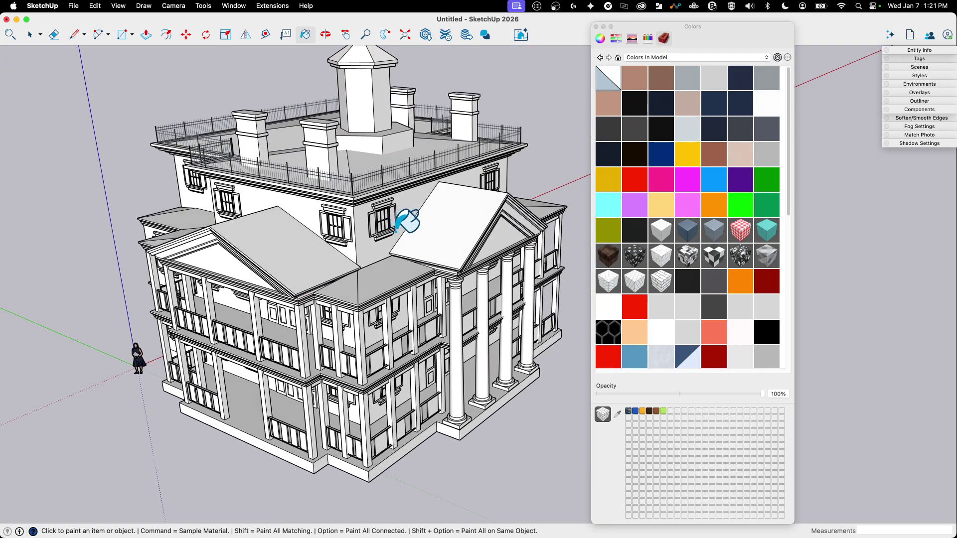
{"action": "middle_click_drag", "start_coordinate": [415, 256], "coordinate": [427, 188]}
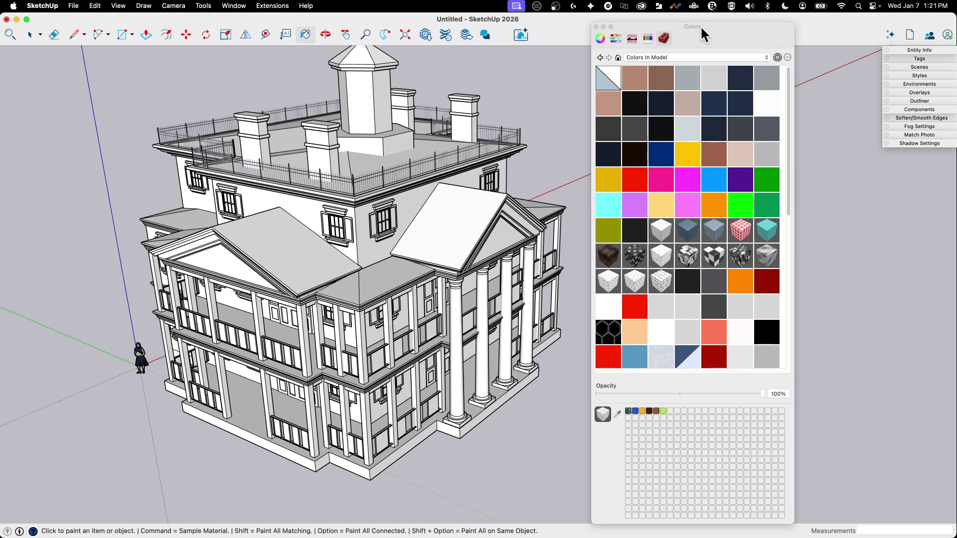
Shrink the Colors window and display the in-model component list, enlarged to show all its entries
{"action": "left_click_drag", "start_coordinate": [794, 28], "coordinate": [679, 76]}
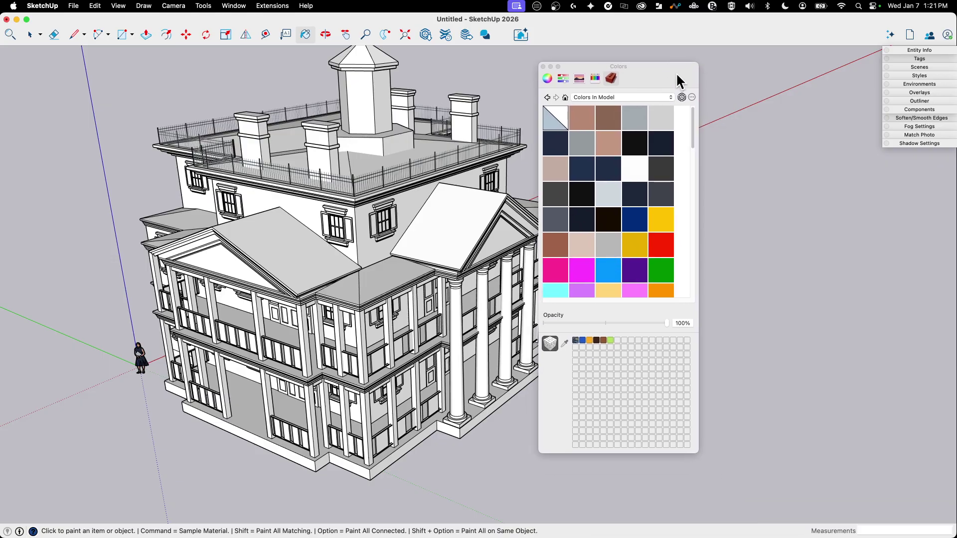
{"action": "left_click_drag", "start_coordinate": [694, 122], "coordinate": [695, 90]}
{"action": "left_click", "coordinate": [910, 109]}
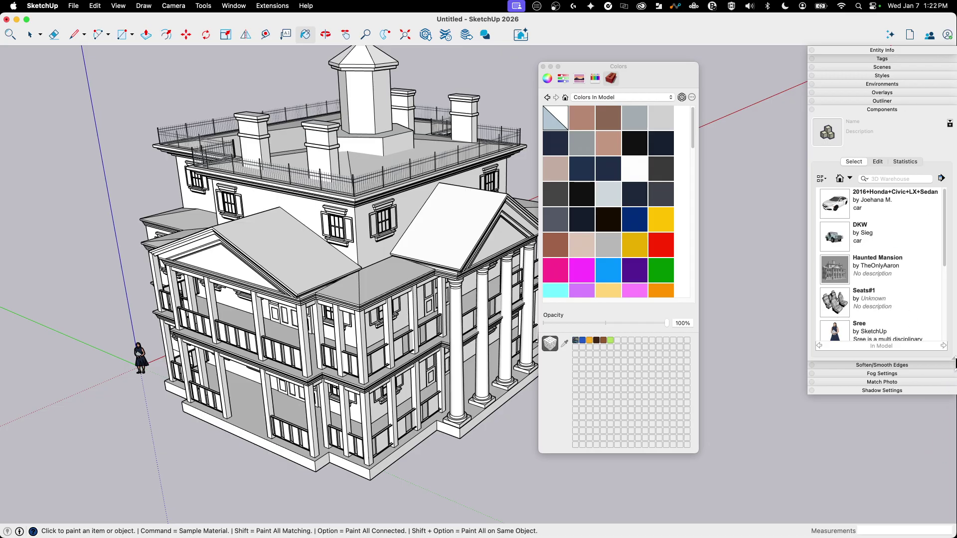
{"action": "left_click_drag", "start_coordinate": [953, 358], "coordinate": [938, 493]}
{"action": "left_click_drag", "start_coordinate": [862, 47], "coordinate": [843, 41]}
{"action": "scroll", "coordinate": [852, 274], "scroll_direction": "down", "scroll_amount": 1}
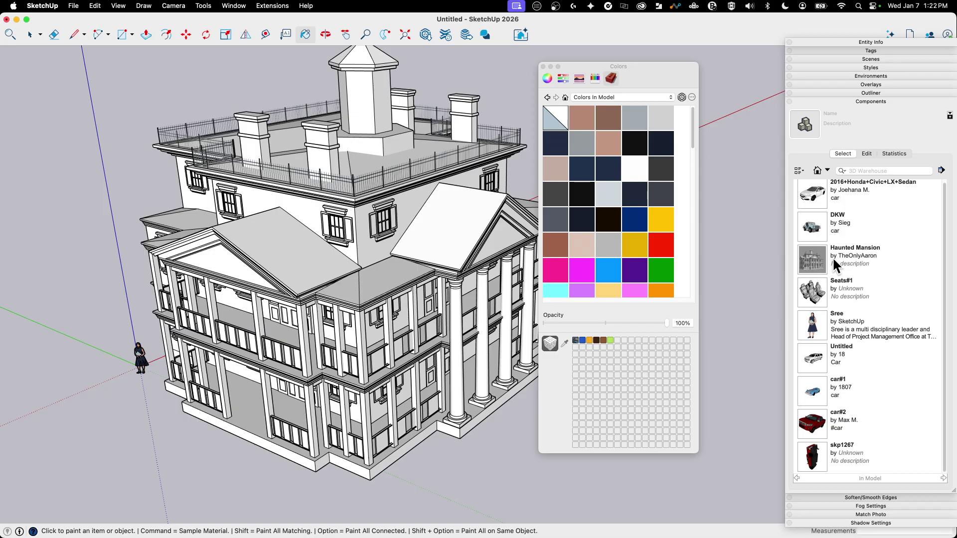
{"action": "scroll", "coordinate": [834, 260], "scroll_direction": "up", "scroll_amount": 1}
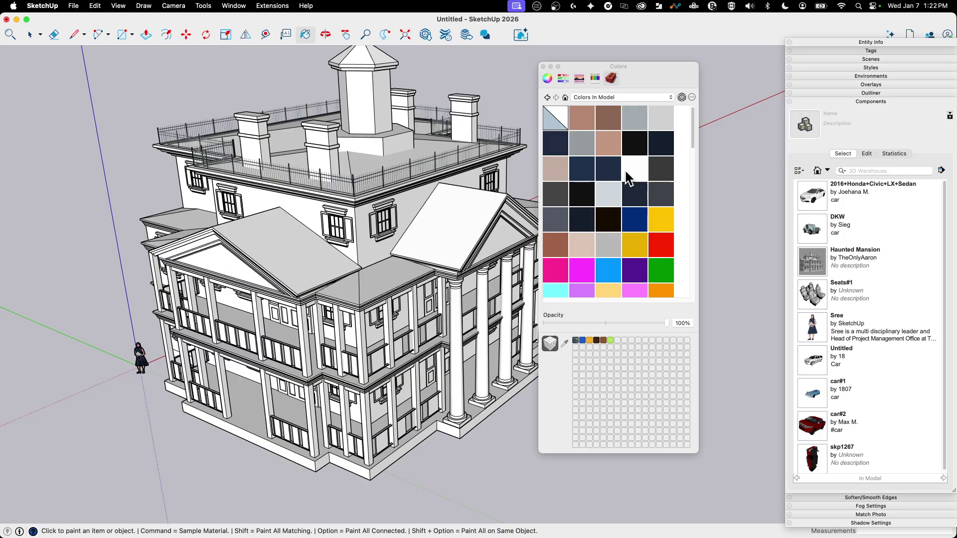
Look through the model's material swatches alongside the list of stored components
{"action": "scroll", "coordinate": [626, 172], "scroll_direction": "down", "scroll_amount": 5}
{"action": "scroll", "coordinate": [629, 175], "scroll_direction": "down", "scroll_amount": 10}
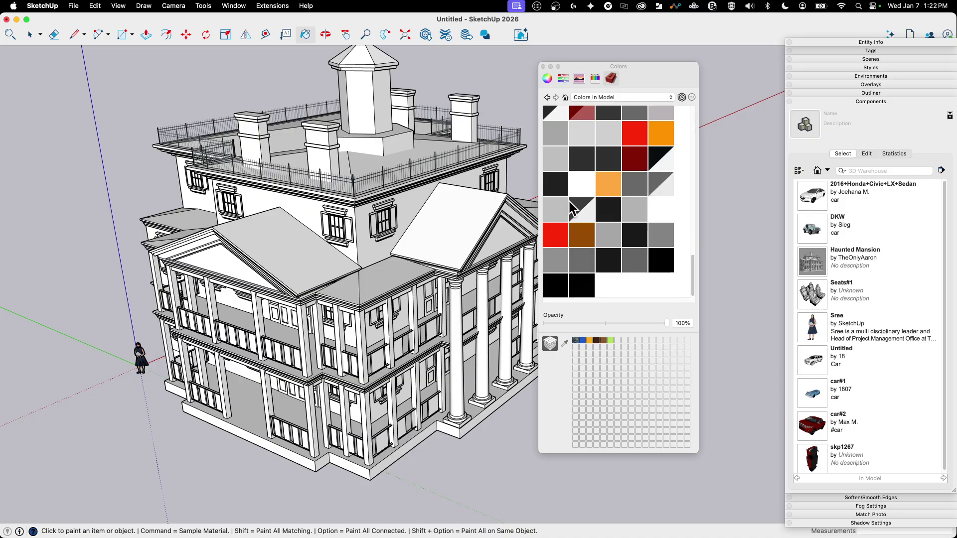
{"action": "scroll", "coordinate": [653, 263], "scroll_direction": "up", "scroll_amount": 8}
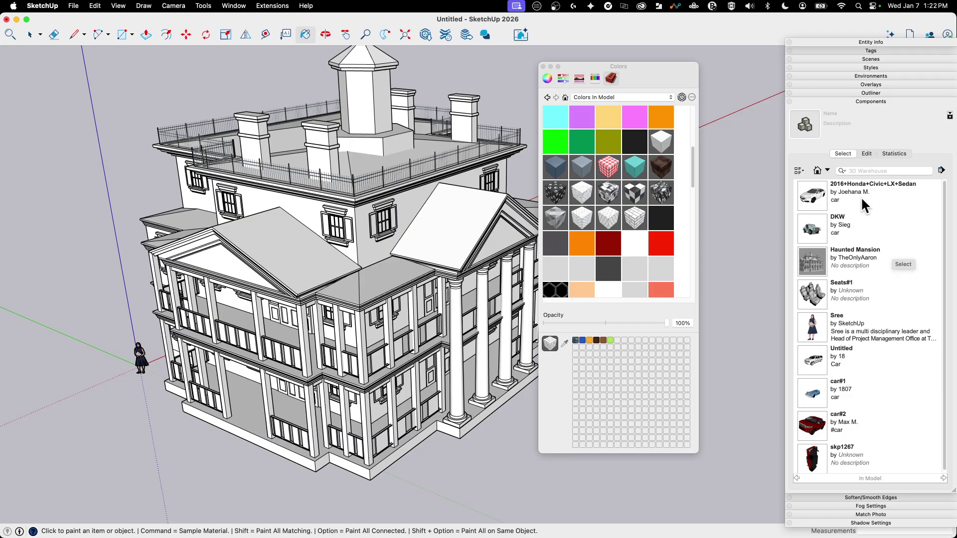
Shift the Colors window clear of the mansion and review the entire model's statistics, including component definitions, tags and materials
{"action": "left_click_drag", "start_coordinate": [648, 67], "coordinate": [726, 60]}
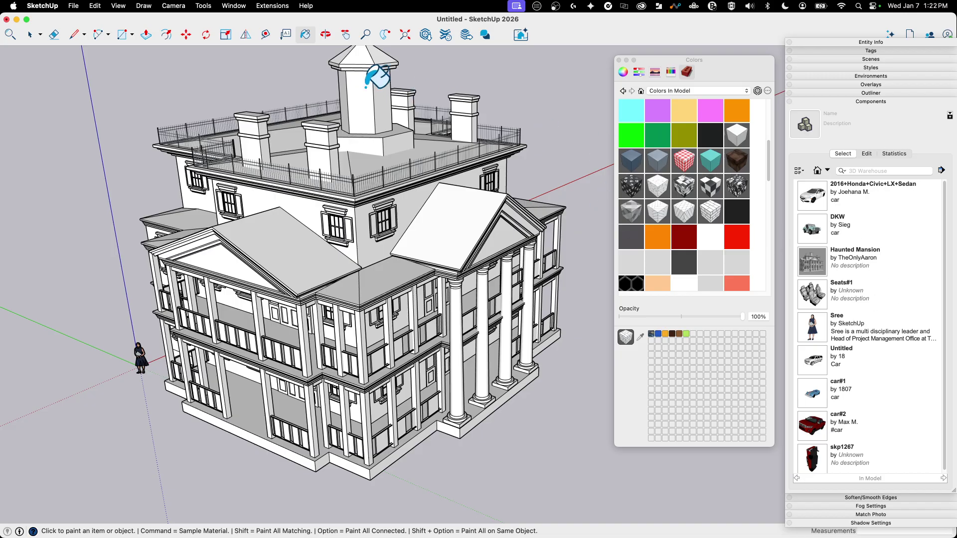
{"action": "left_click", "coordinate": [239, 7]}
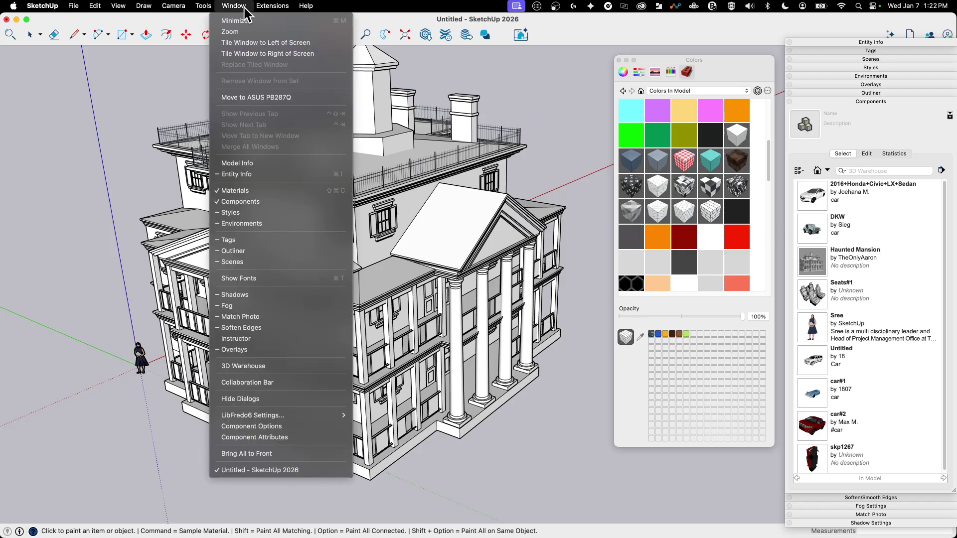
{"action": "left_click", "coordinate": [265, 163]}
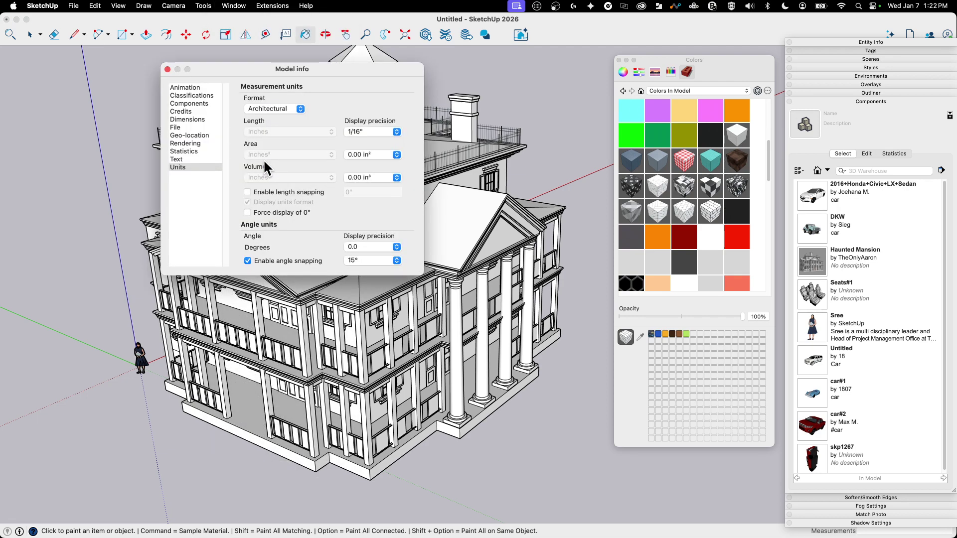
{"action": "left_click", "coordinate": [191, 148]}
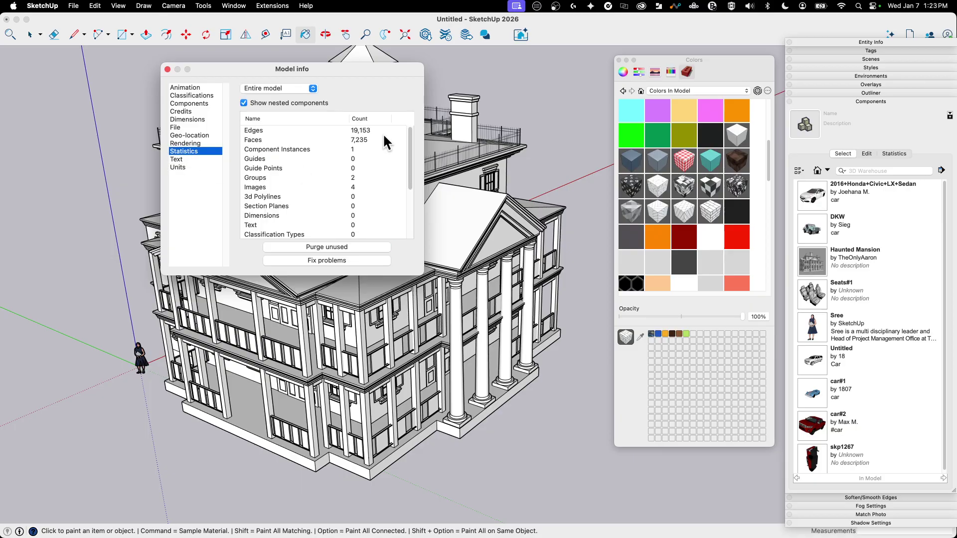
{"action": "scroll", "coordinate": [409, 150], "scroll_direction": "down", "scroll_amount": 2}
{"action": "left_click_drag", "start_coordinate": [409, 149], "coordinate": [405, 187]}
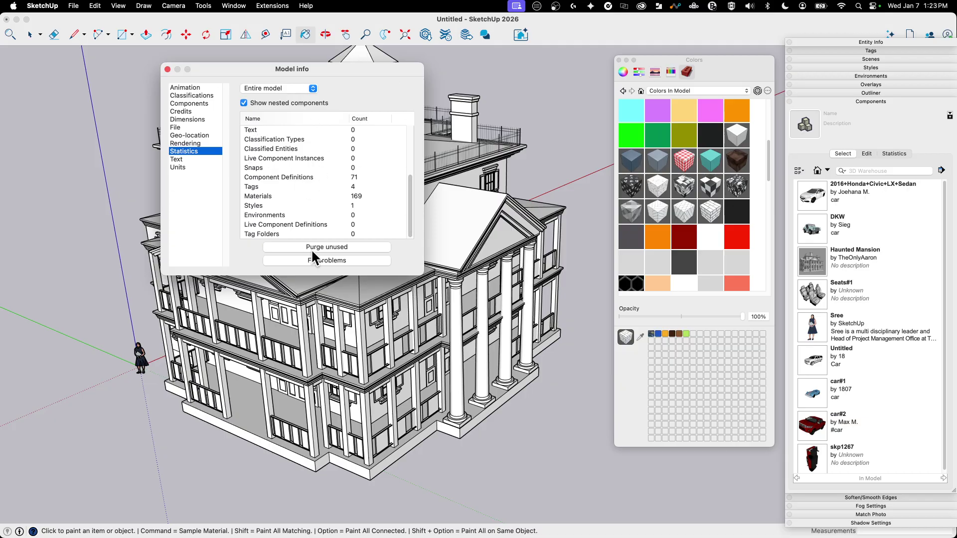
Purge the unused components and materials from the model and dismiss the model information
{"action": "left_click", "coordinate": [352, 247]}
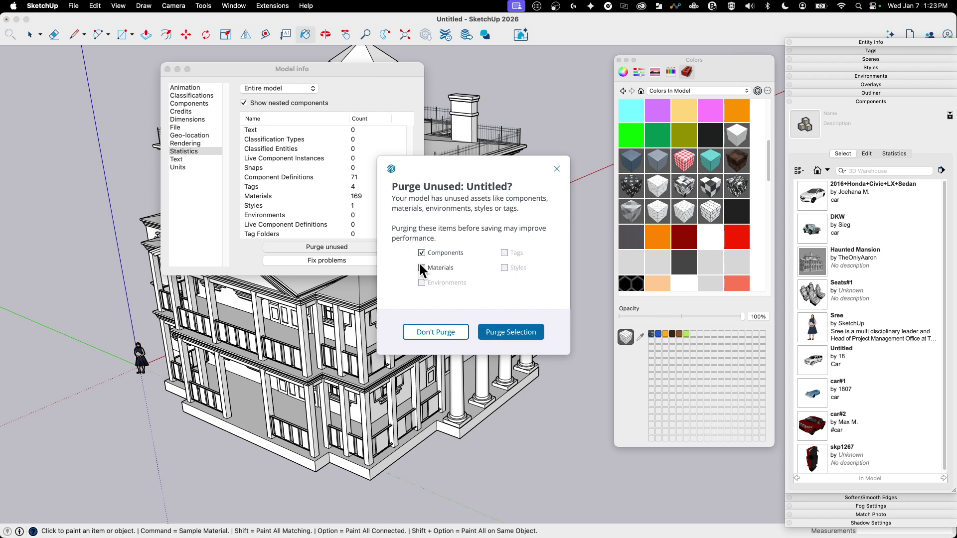
{"action": "left_click", "coordinate": [508, 330]}
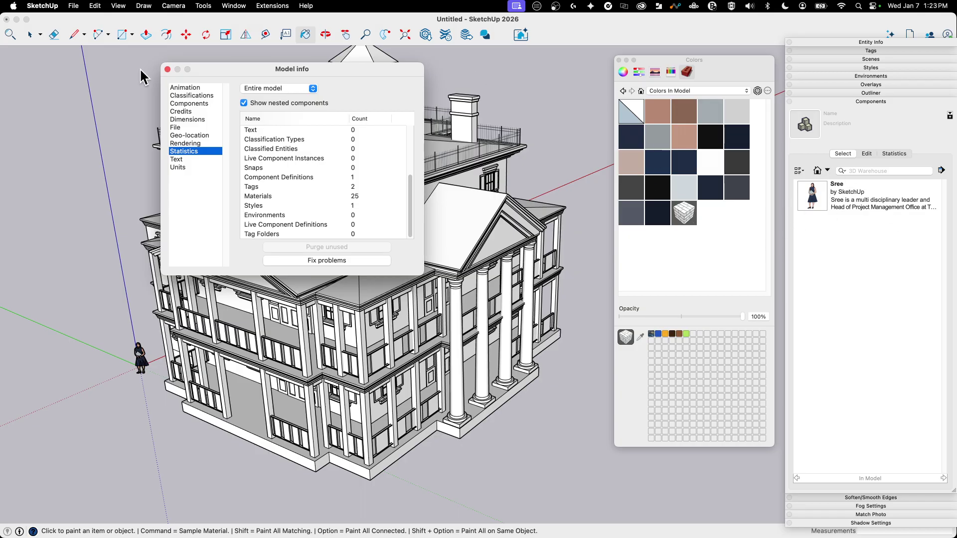
{"action": "left_click", "coordinate": [167, 70]}
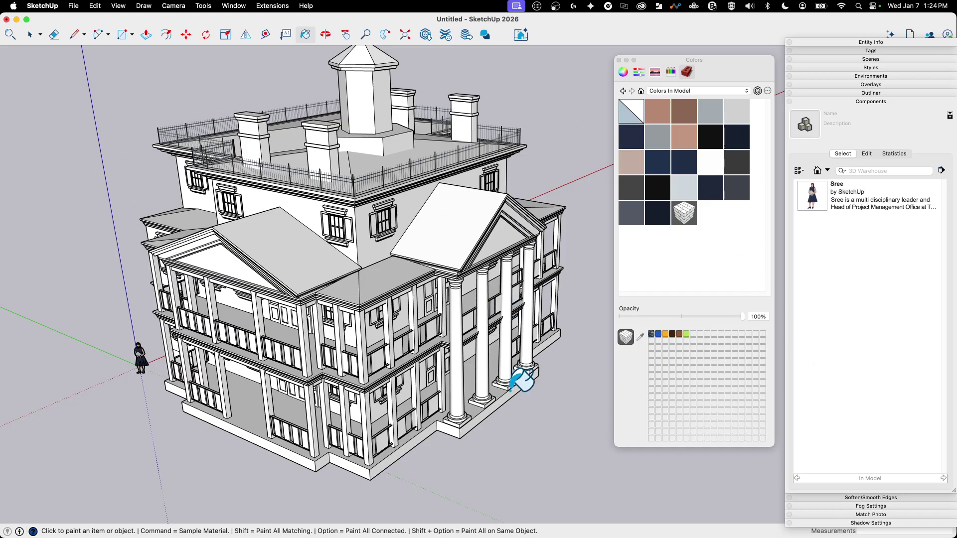
Close the Colors window and collapse the in-model component list to clear the view of the mansion
{"action": "scroll", "coordinate": [534, 391], "scroll_direction": "down", "scroll_amount": 5}
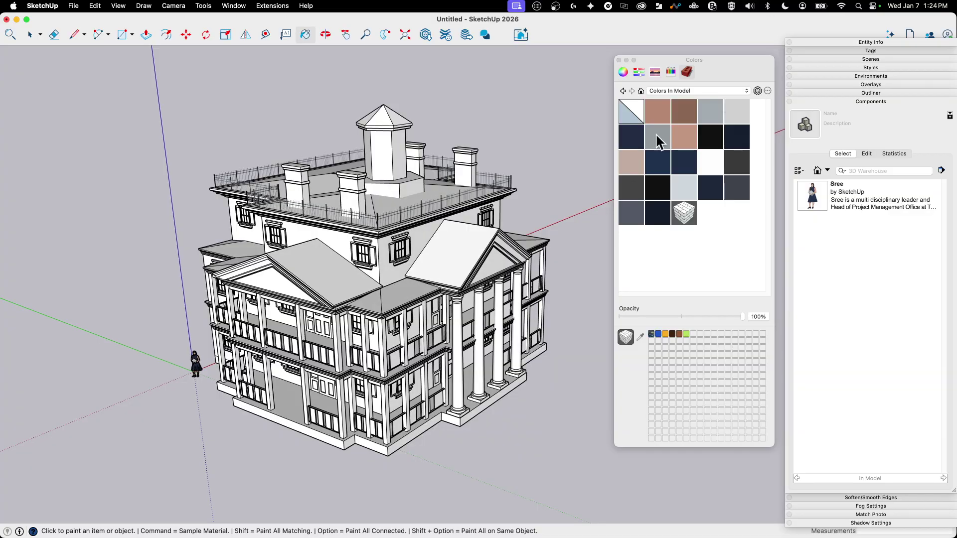
{"action": "left_click", "coordinate": [618, 59]}
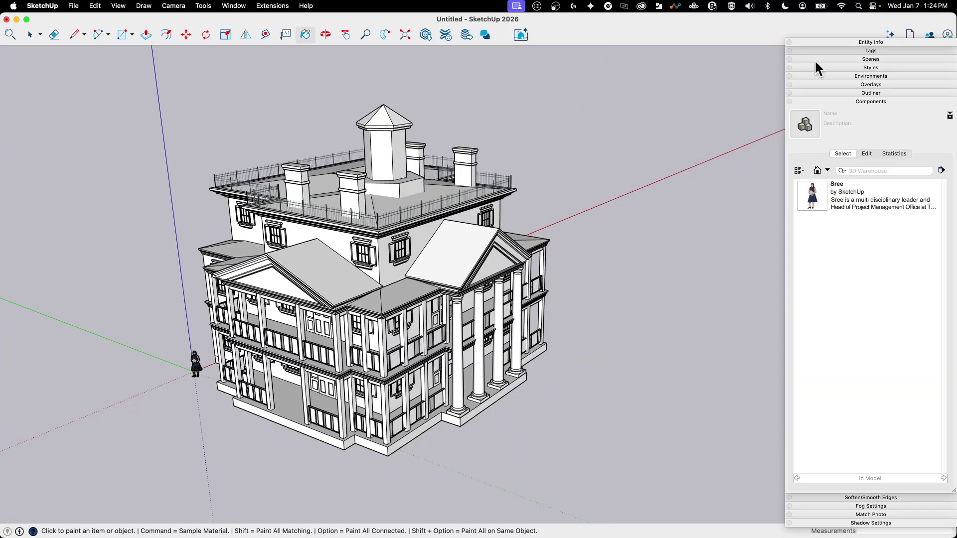
{"action": "left_click", "coordinate": [887, 101]}
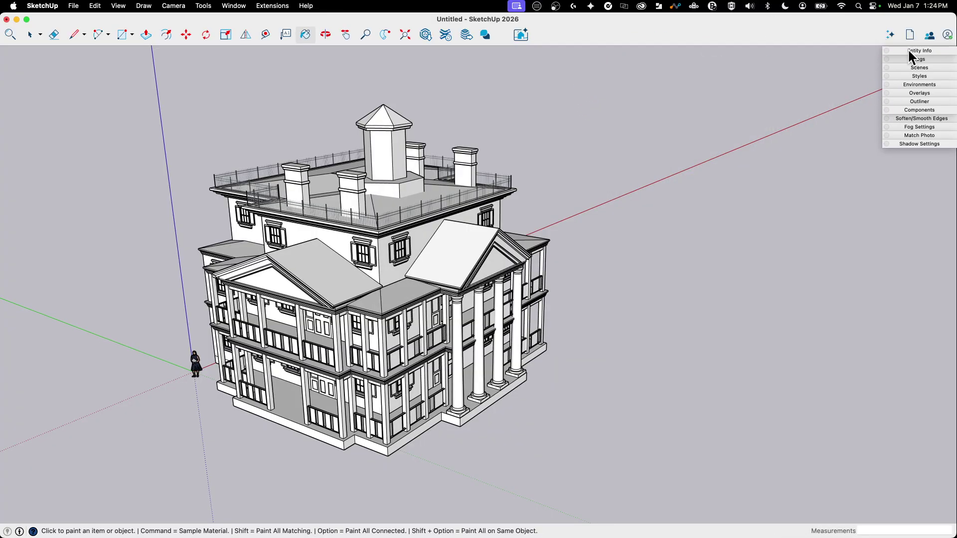